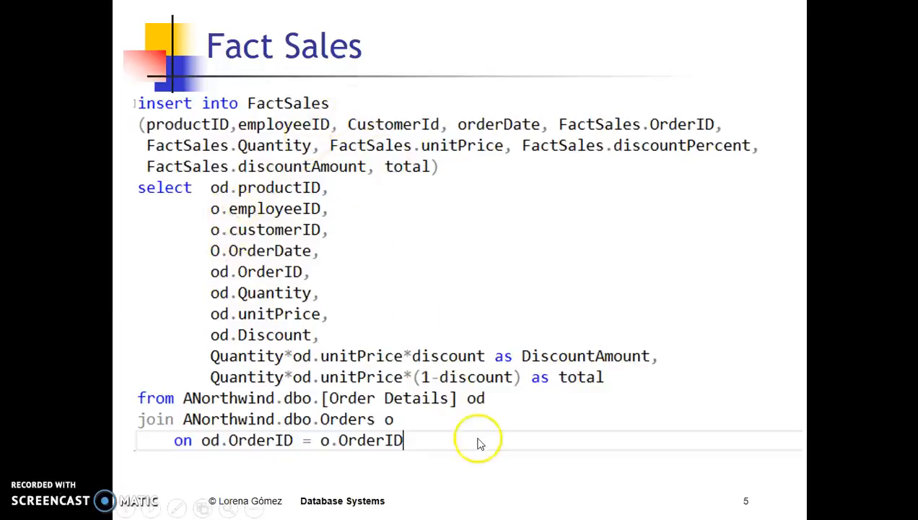
Step: Leave the slide show, switch to the Northwind2016 workbook in Tableau and display its Ventas dashboard in presentation mode
{"action": "key", "text": "Escape"}
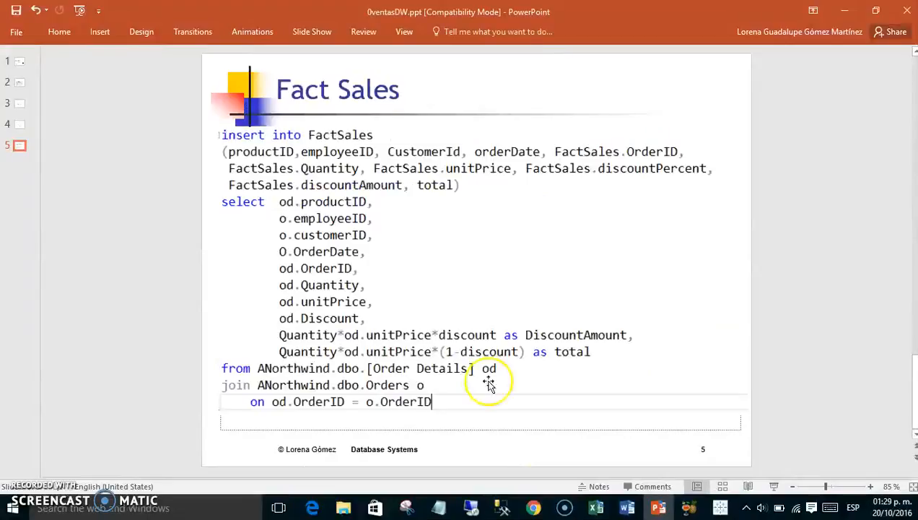
{"action": "left_click", "coordinate": [841, 15]}
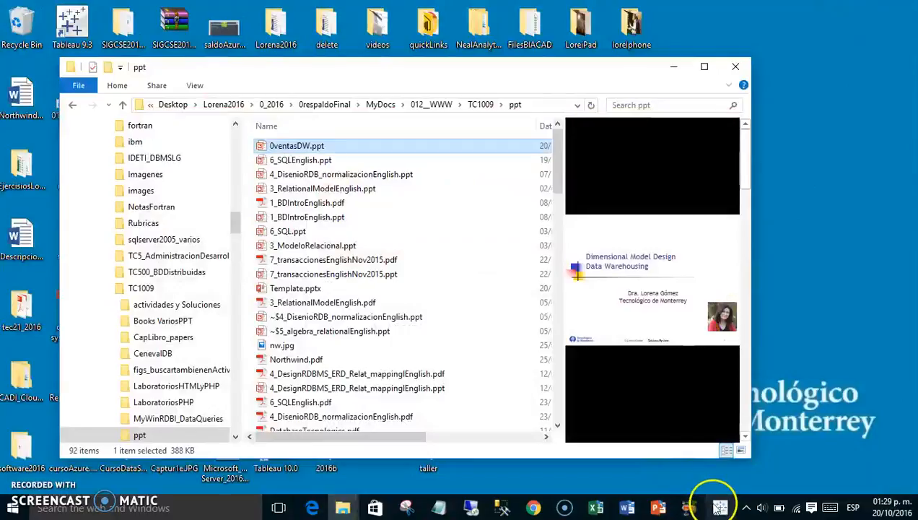
{"action": "mouse_move", "coordinate": [718, 505]}
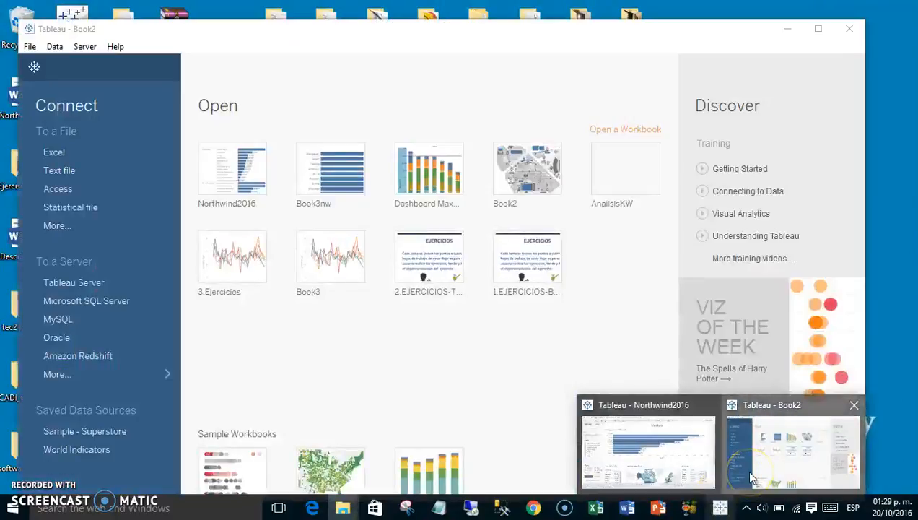
{"action": "left_click", "coordinate": [751, 474]}
{"action": "mouse_move", "coordinate": [721, 509]}
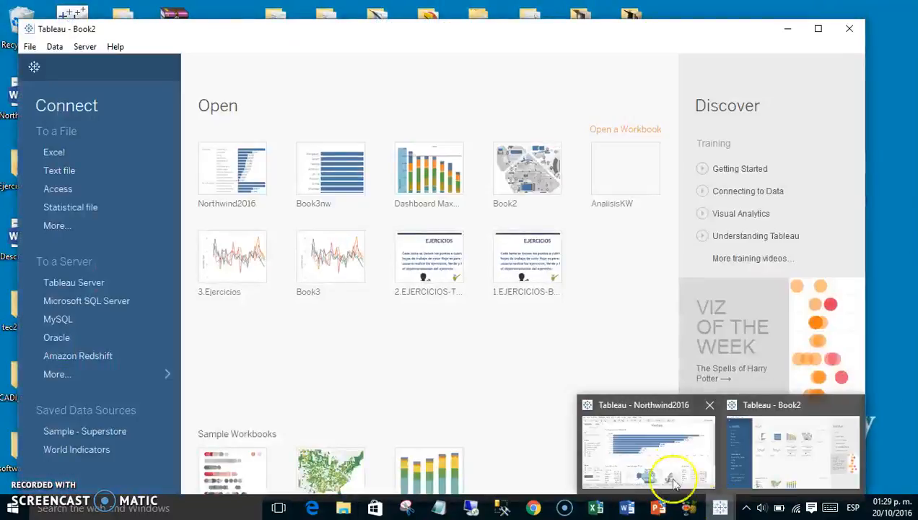
{"action": "left_click", "coordinate": [661, 456]}
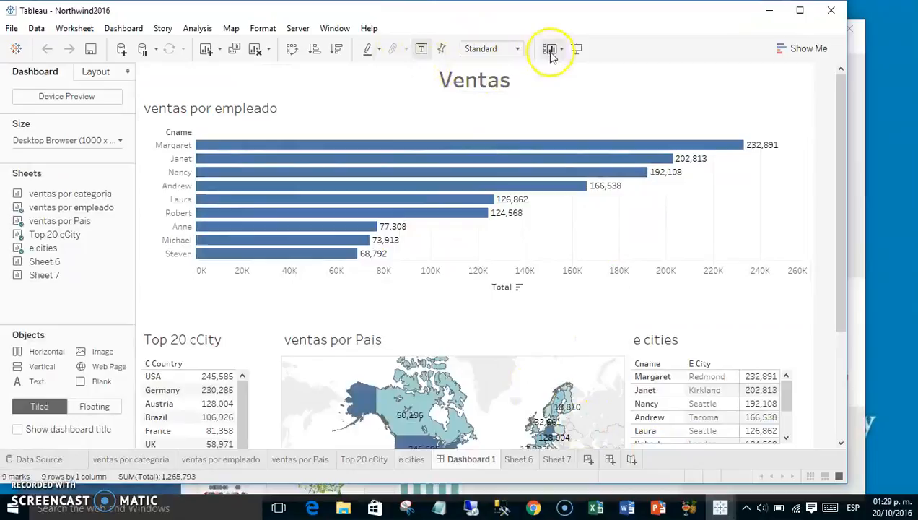
{"action": "left_click", "coordinate": [576, 48]}
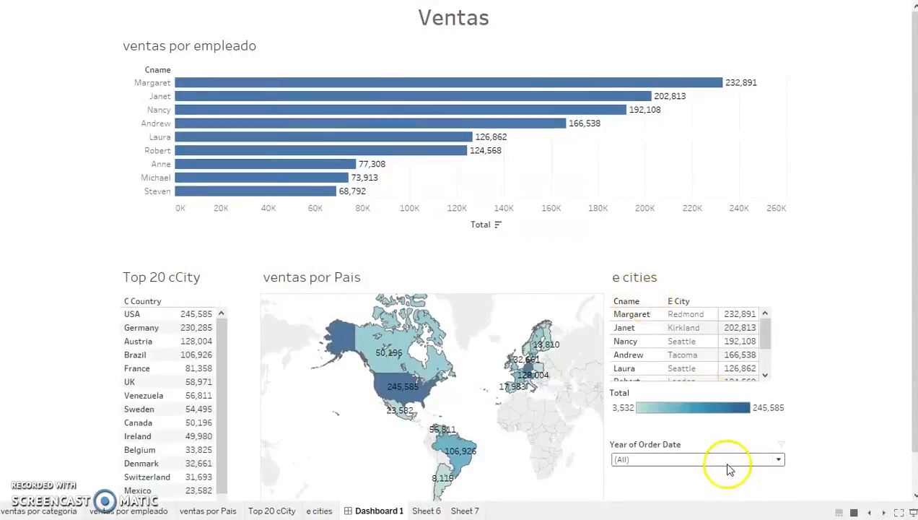
Step: Filter the Ventas dashboard to order year 1996, and exit its presentation view to return to the empty Book2 workbook
{"action": "left_click", "coordinate": [778, 460]}
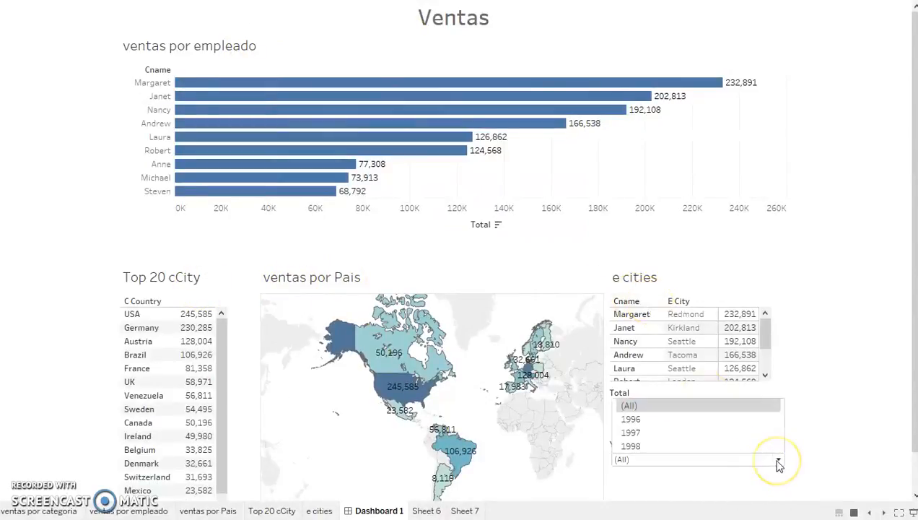
{"action": "left_click", "coordinate": [704, 419]}
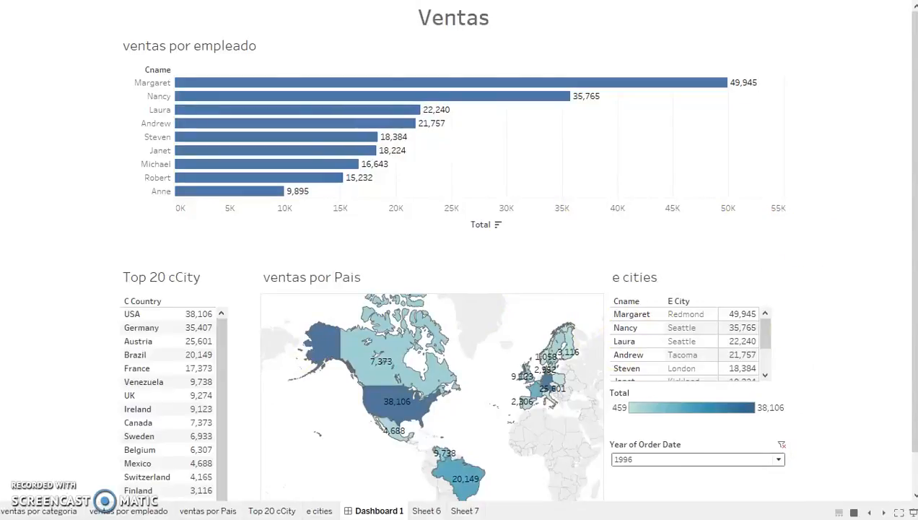
{"action": "key", "text": "Escape"}
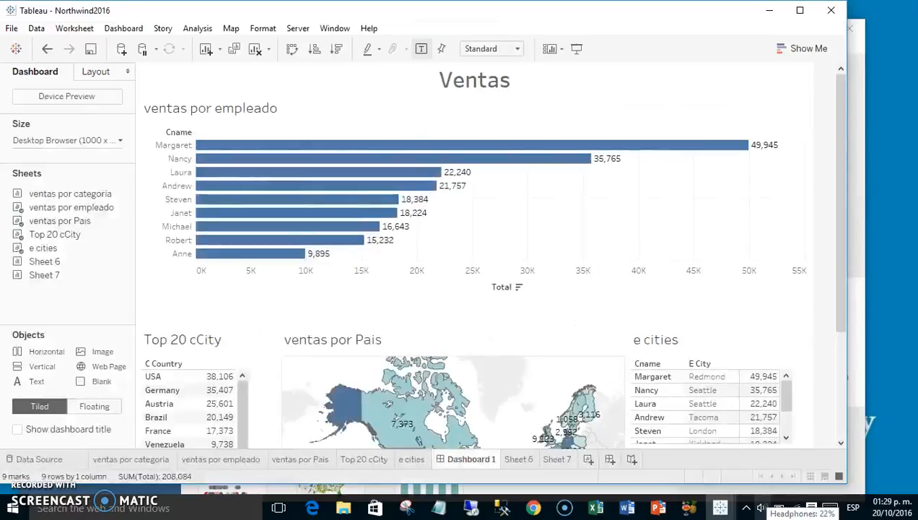
{"action": "left_click", "coordinate": [769, 11]}
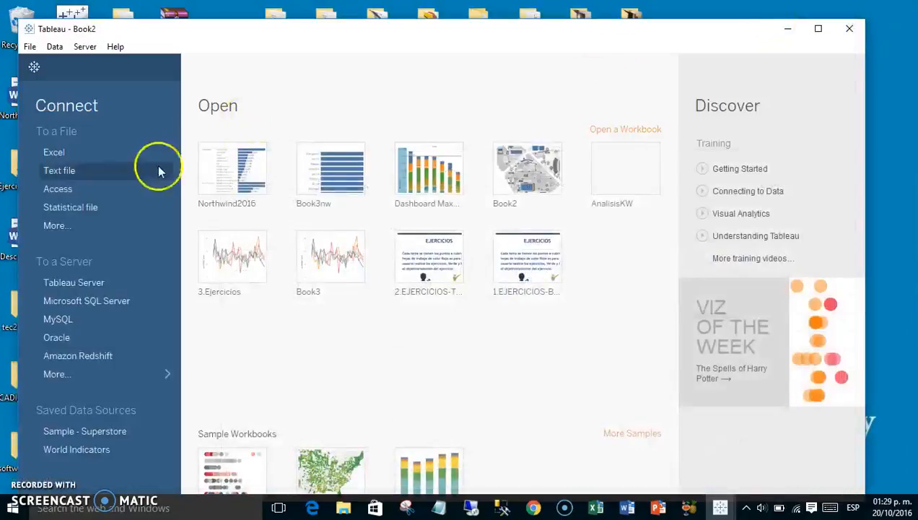
Step: Connect to the Microsoft SQL Server on localhost with Windows Authentication and select the NorthwindDW database
{"action": "left_click", "coordinate": [98, 300]}
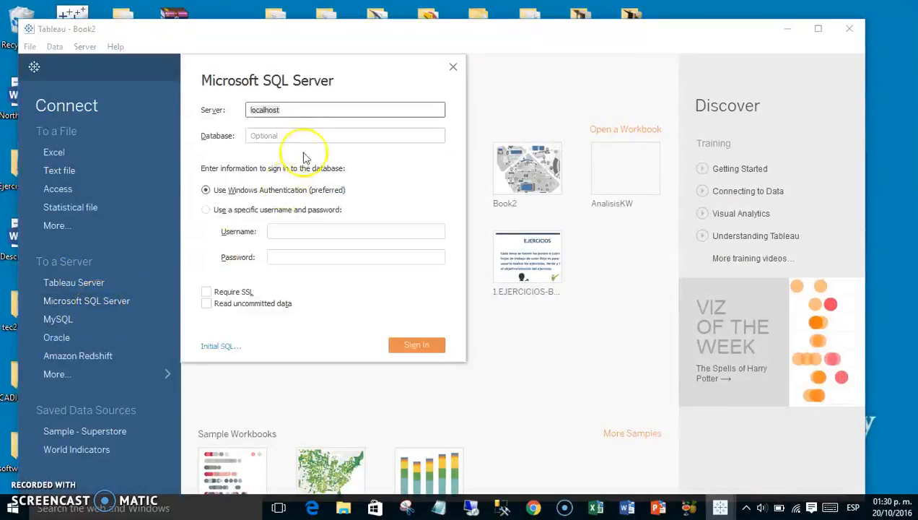
{"action": "left_click", "coordinate": [402, 348]}
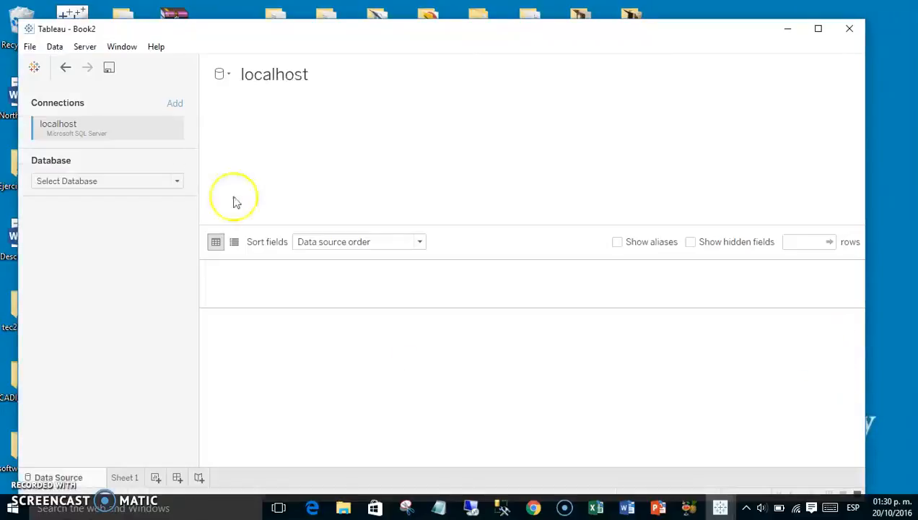
{"action": "left_click", "coordinate": [177, 184]}
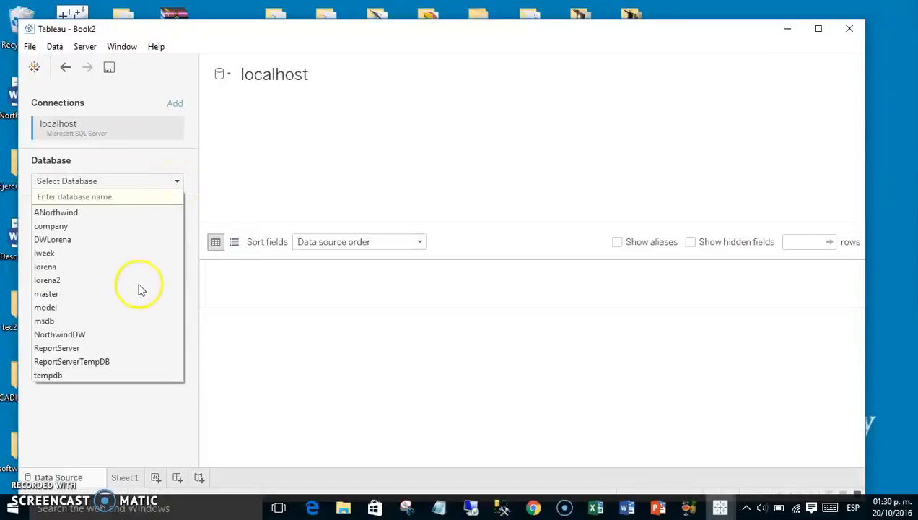
{"action": "left_click", "coordinate": [84, 336]}
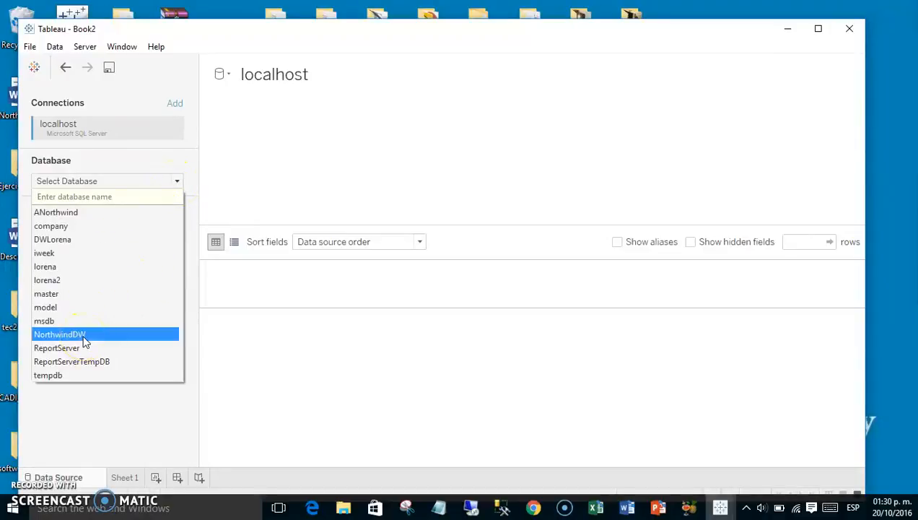
{"action": "left_click", "coordinate": [113, 381]}
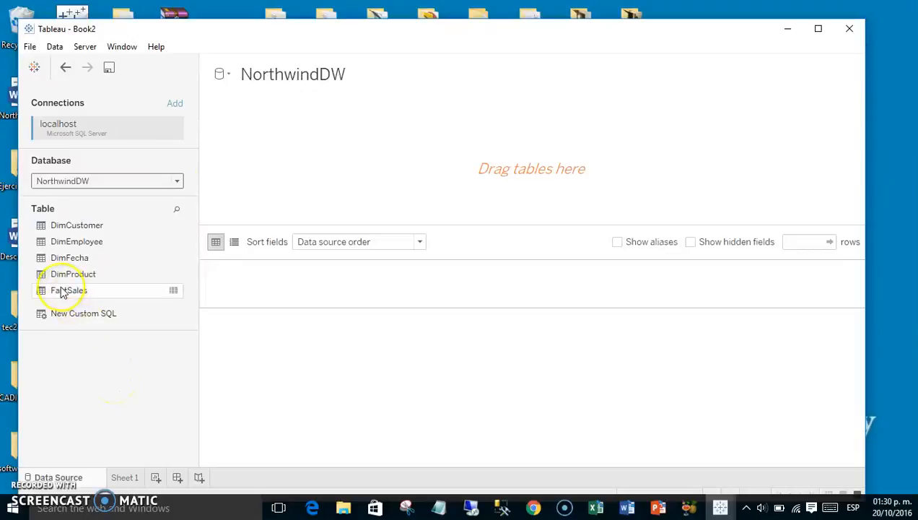
Step: Add the FactSales table to the data source and join the DimEmployee and DimProduct tables to it
{"action": "left_click_drag", "start_coordinate": [61, 293], "coordinate": [250, 160]}
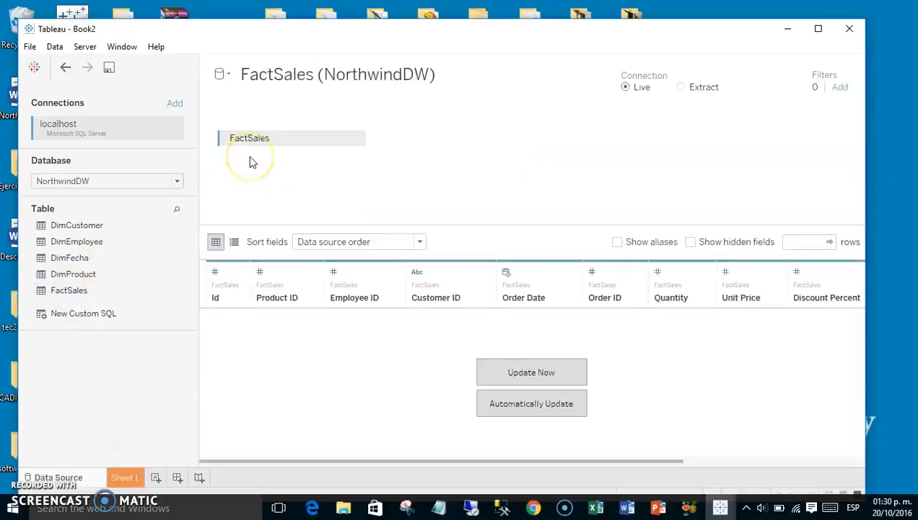
{"action": "left_click_drag", "start_coordinate": [106, 241], "coordinate": [492, 141]}
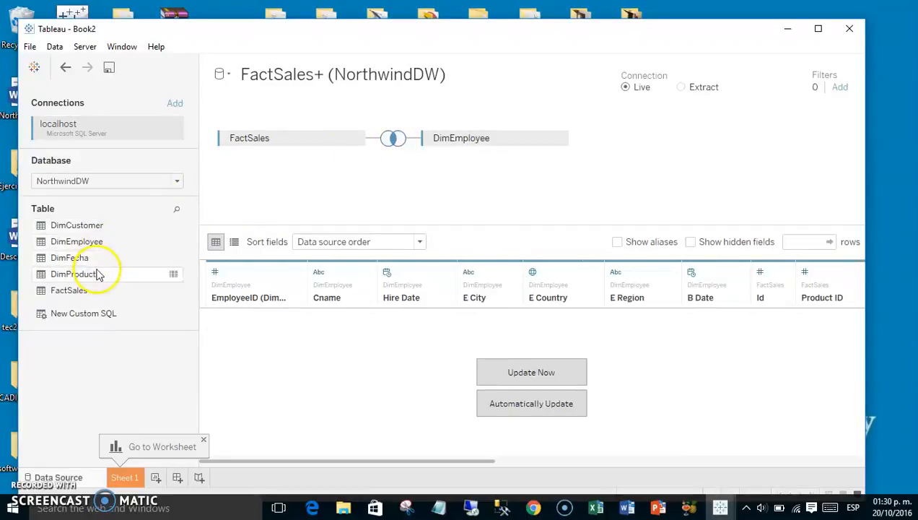
{"action": "left_click_drag", "start_coordinate": [101, 275], "coordinate": [521, 177]}
Step: Add the DimCustomer table with an inner join matching Customer ID to Customer ID1
{"action": "left_click_drag", "start_coordinate": [98, 229], "coordinate": [477, 207]}
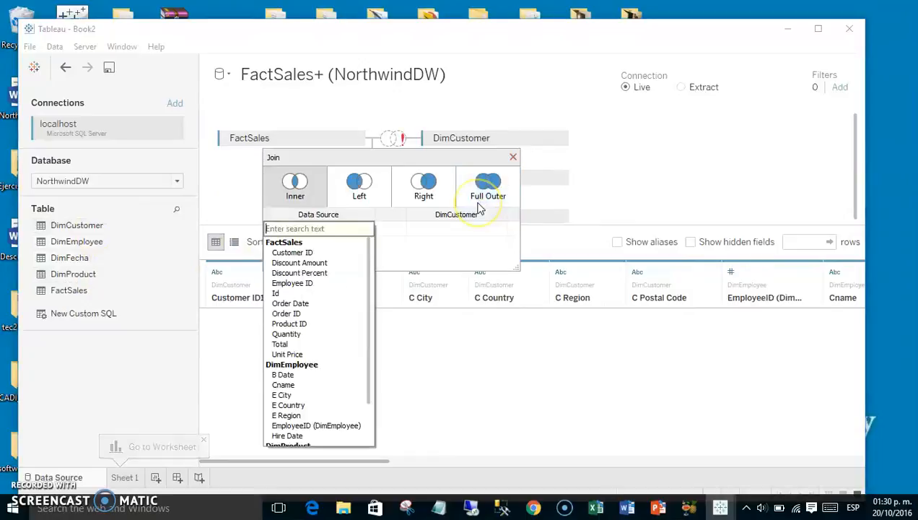
{"action": "left_click", "coordinate": [315, 256]}
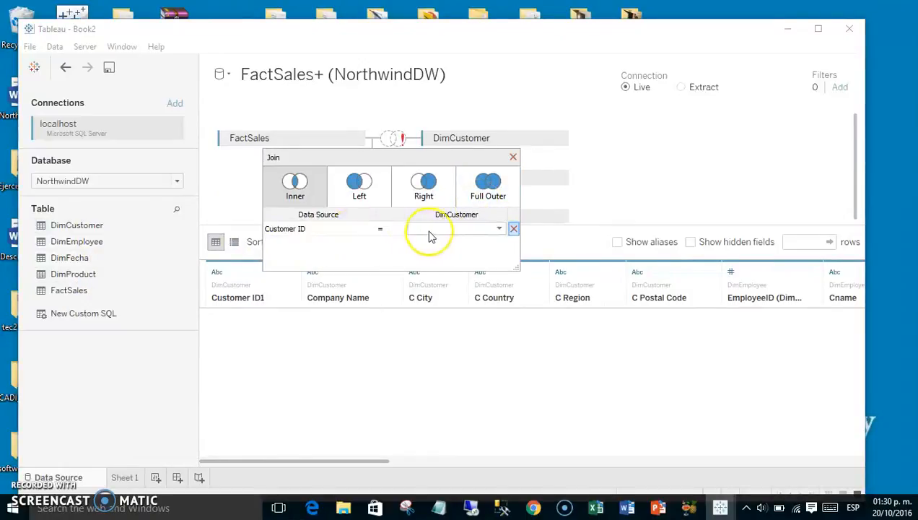
{"action": "left_click", "coordinate": [501, 228]}
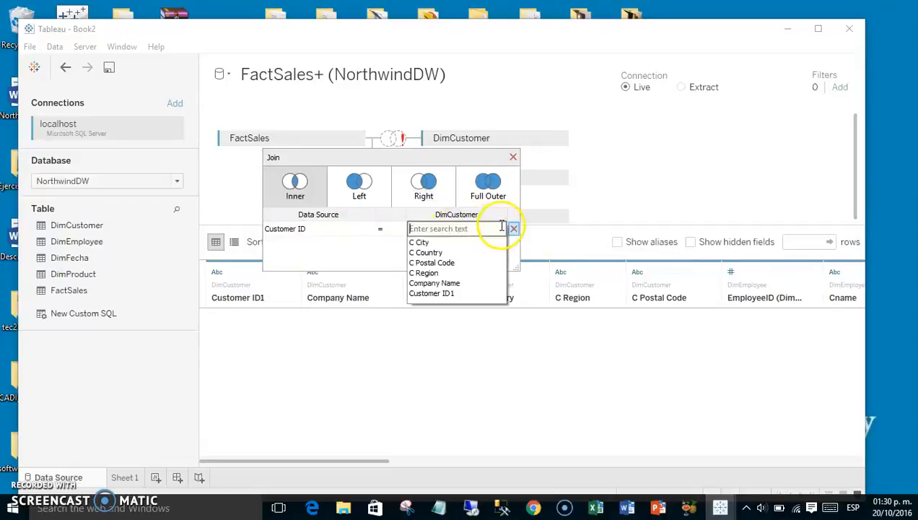
{"action": "left_click", "coordinate": [459, 294]}
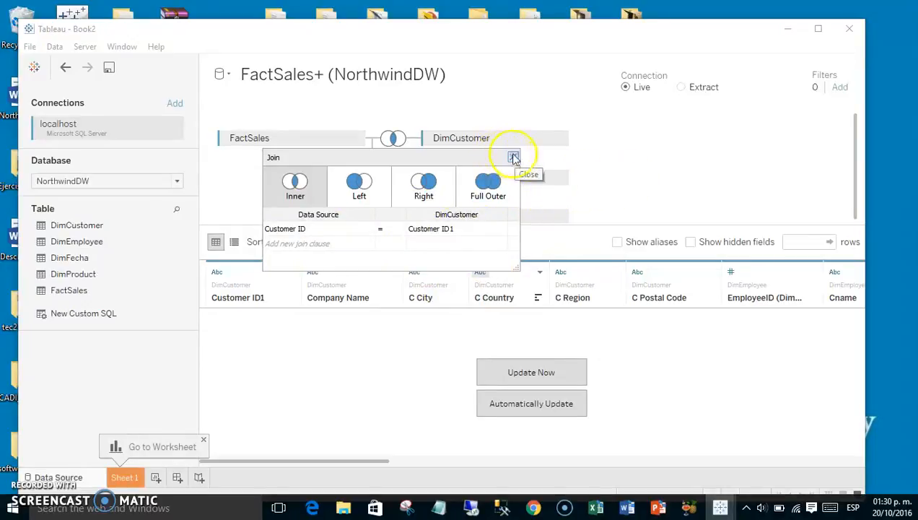
{"action": "left_click", "coordinate": [513, 157]}
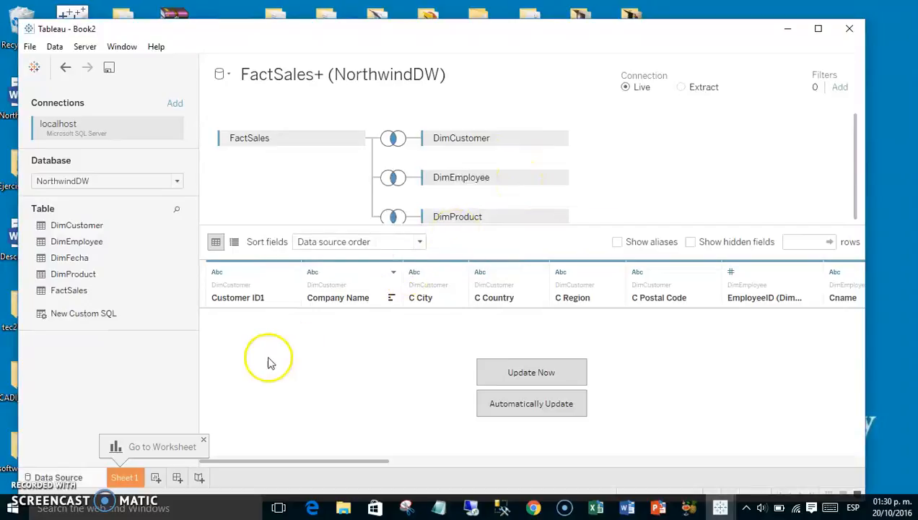
Step: Create a new worksheet listing Product Name in rows with the sum of Total as the text values
{"action": "left_click", "coordinate": [155, 479]}
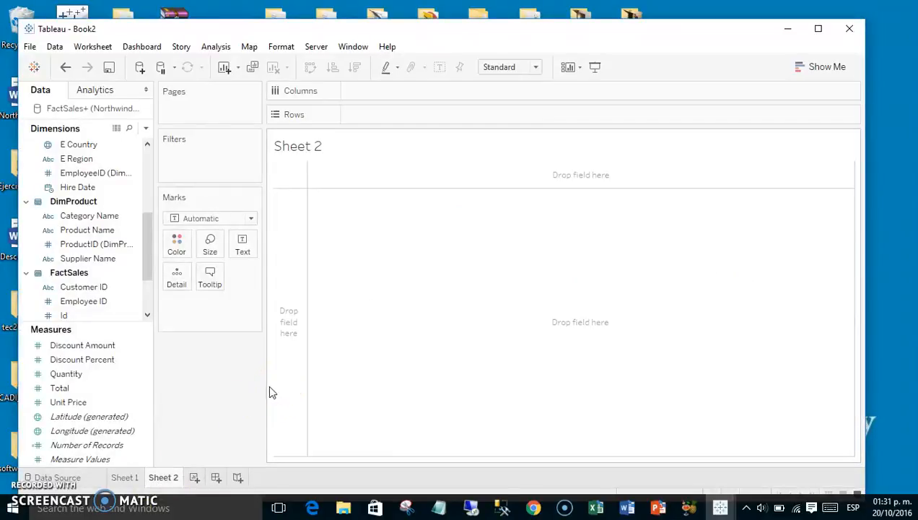
{"action": "left_click", "coordinate": [87, 207]}
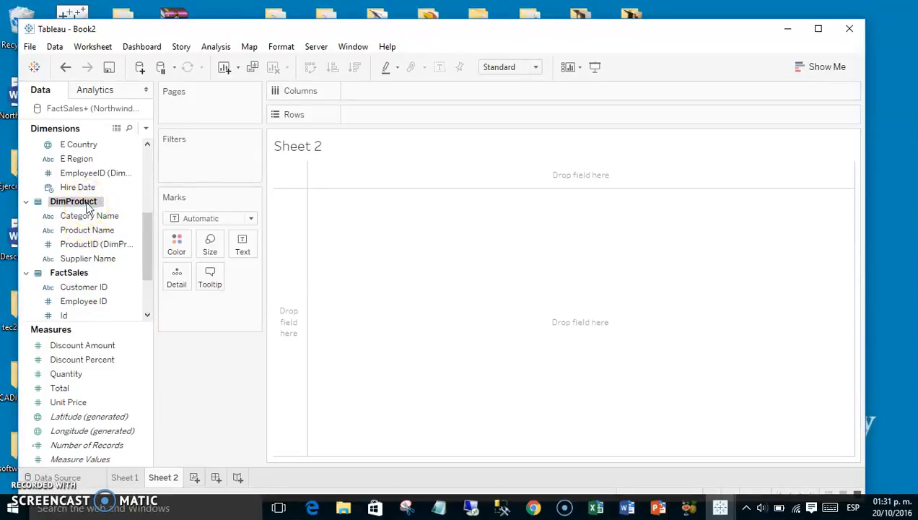
{"action": "left_click", "coordinate": [90, 231]}
{"action": "left_click_drag", "start_coordinate": [91, 236], "coordinate": [286, 243]}
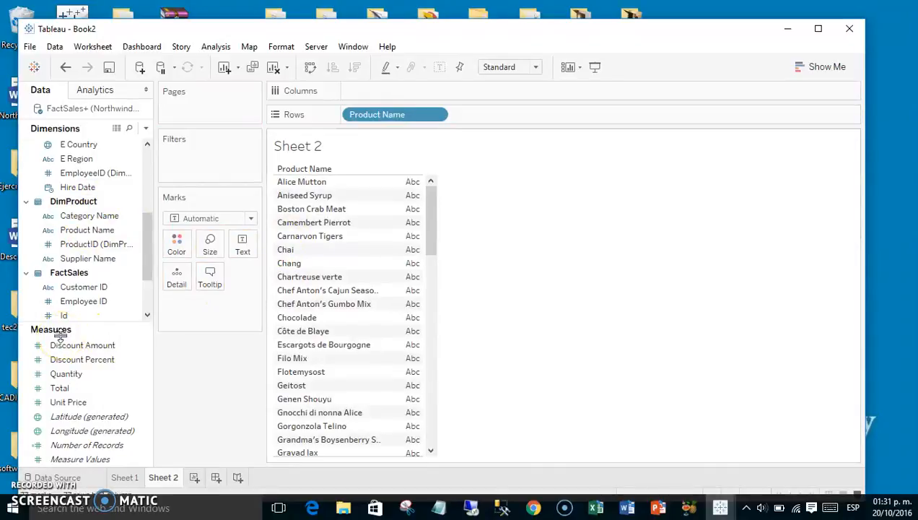
{"action": "left_click_drag", "start_coordinate": [62, 390], "coordinate": [408, 353]}
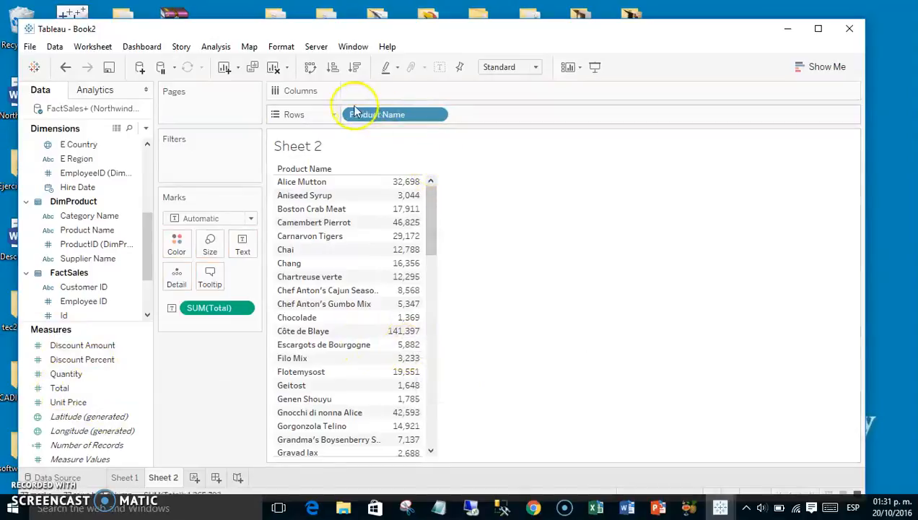
Step: Sort the products in descending order of Total and filter Product Name to the top 10 by sum of Total
{"action": "left_click", "coordinate": [355, 69]}
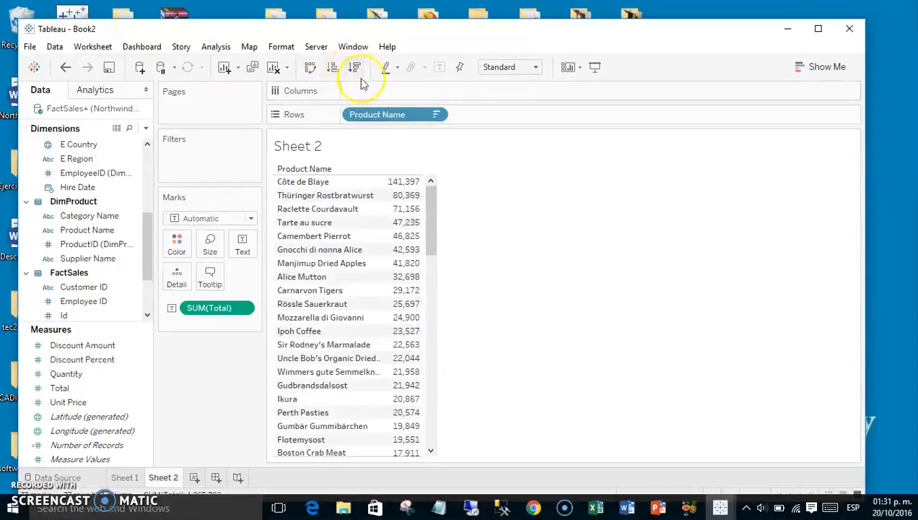
{"action": "left_click", "coordinate": [436, 115]}
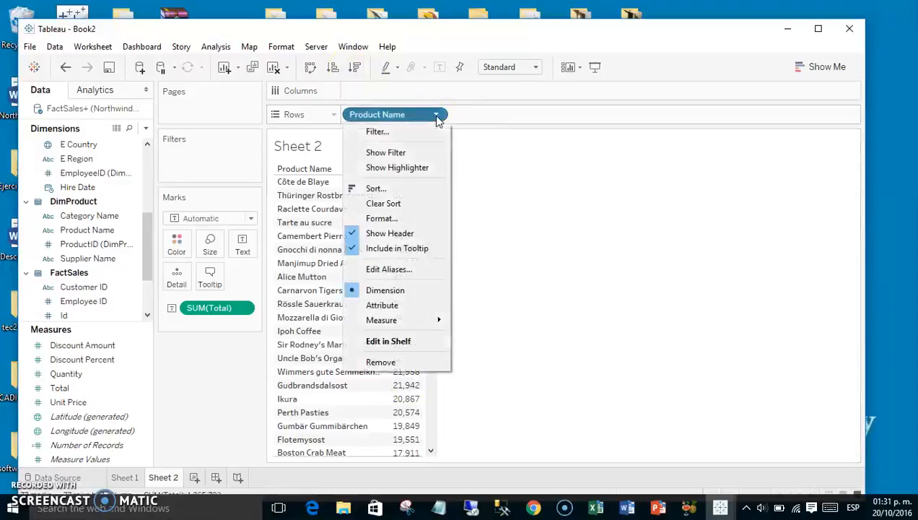
{"action": "left_click", "coordinate": [425, 132]}
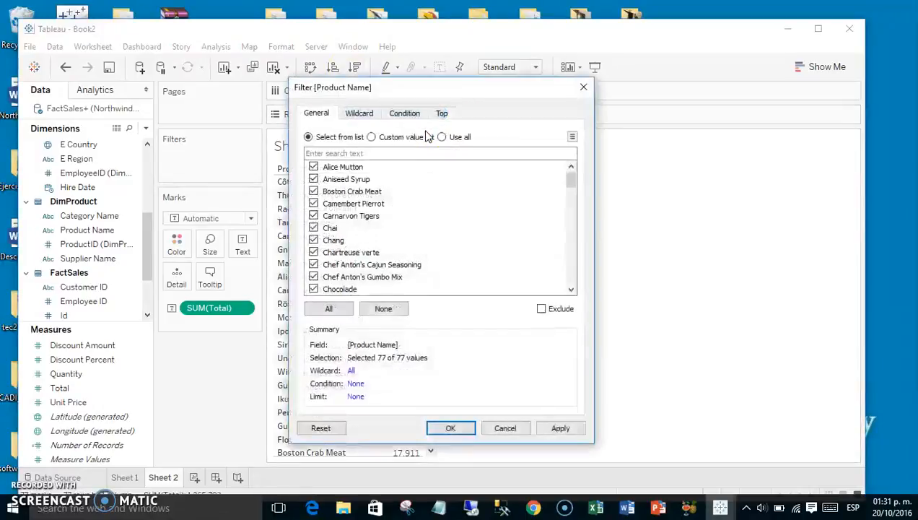
{"action": "left_click", "coordinate": [442, 117]}
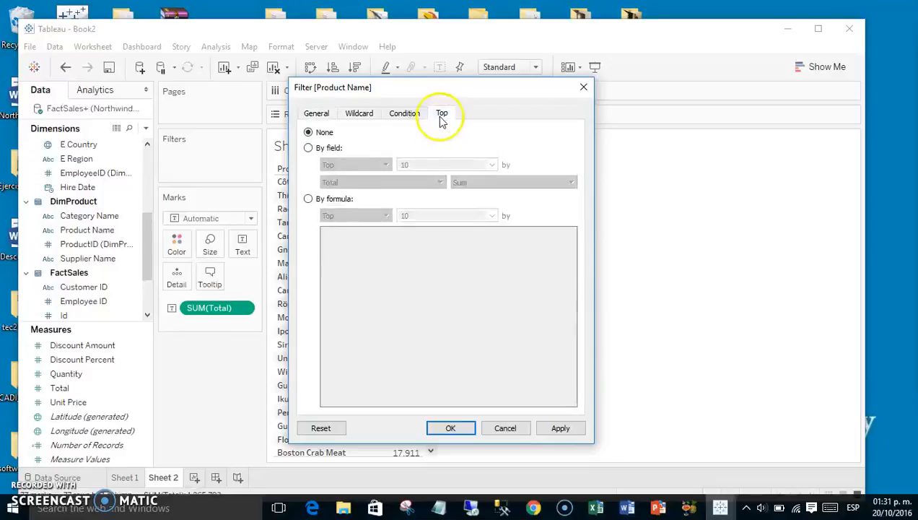
{"action": "left_click", "coordinate": [320, 149]}
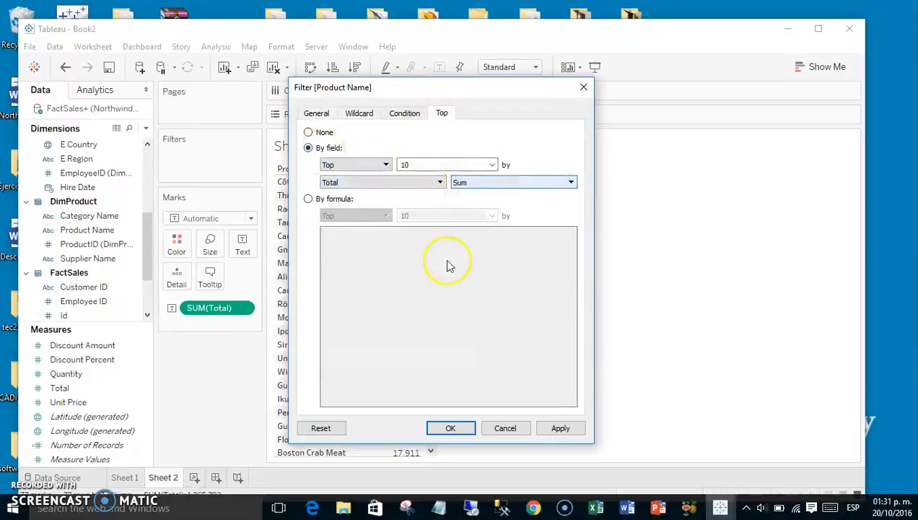
{"action": "left_click", "coordinate": [450, 428]}
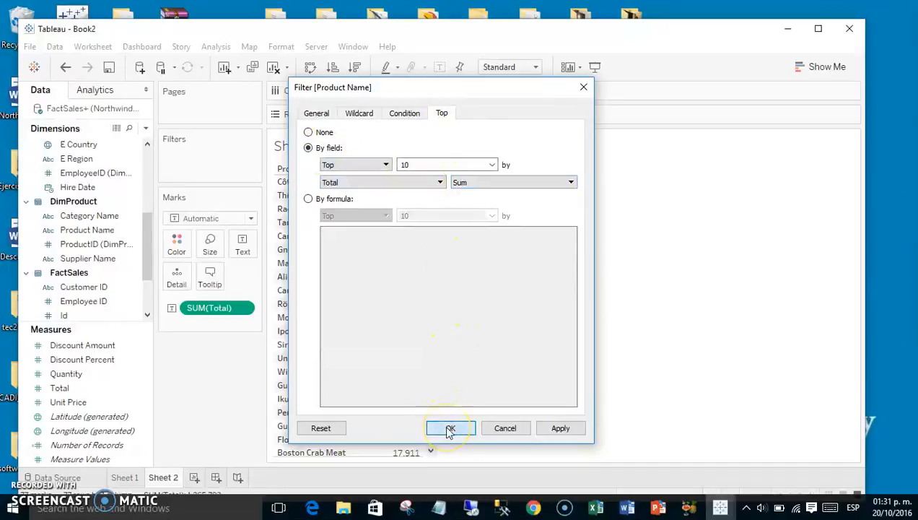
Step: Rename the top 10 products worksheet as "sales By Product"
{"action": "double_click", "coordinate": [319, 152]}
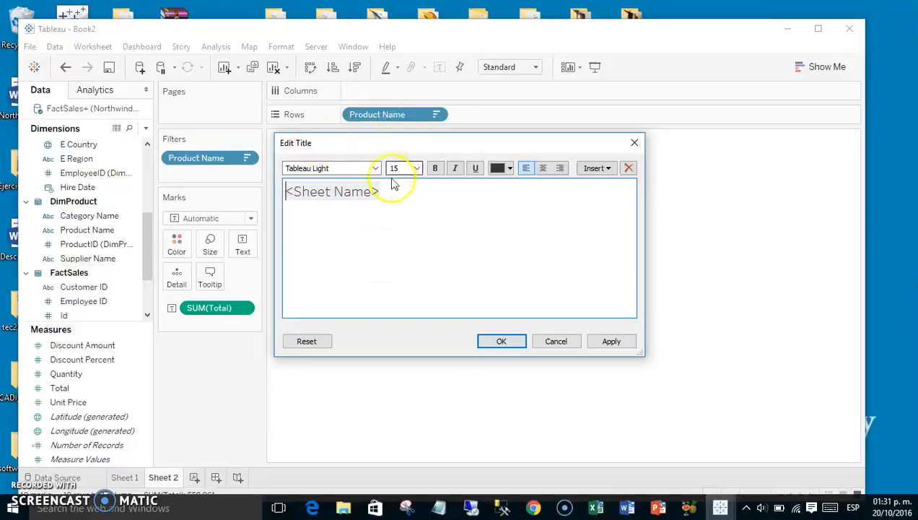
{"action": "left_click", "coordinate": [635, 144]}
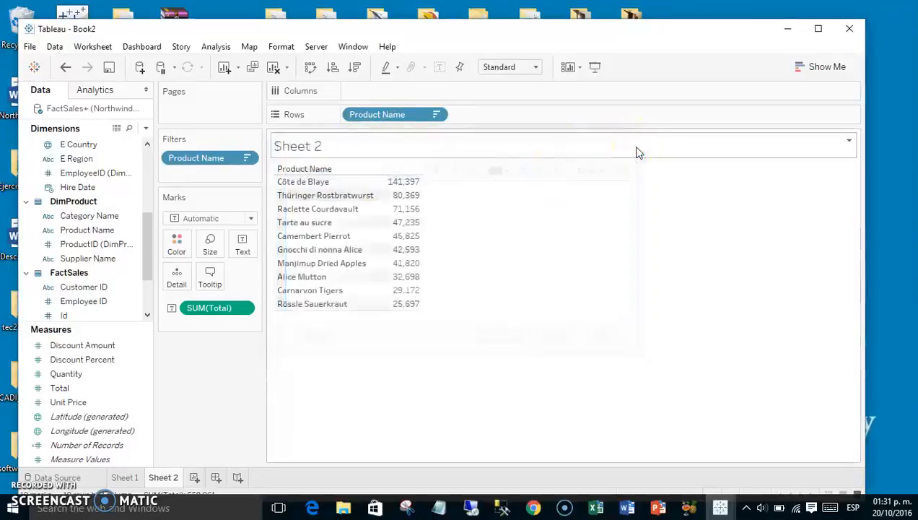
{"action": "double_click", "coordinate": [164, 477]}
{"action": "type", "text": "sal"}
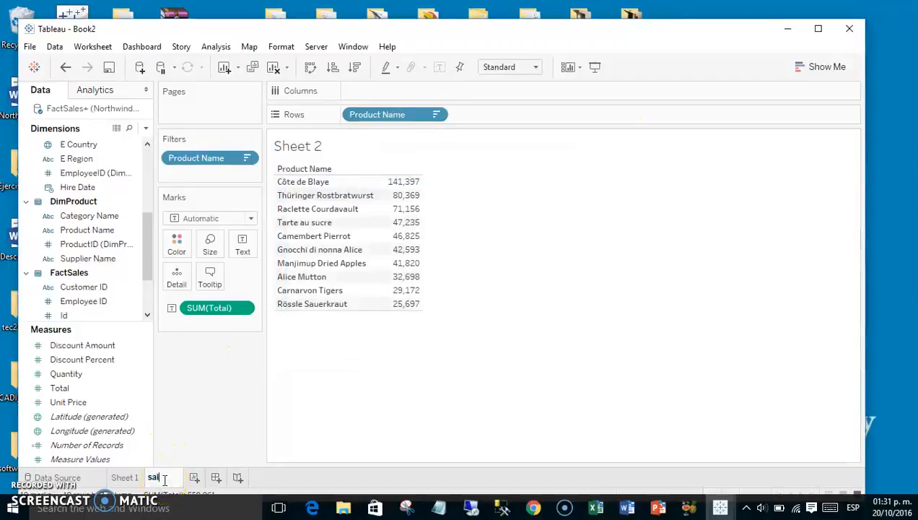
{"action": "type", "text": "es By"}
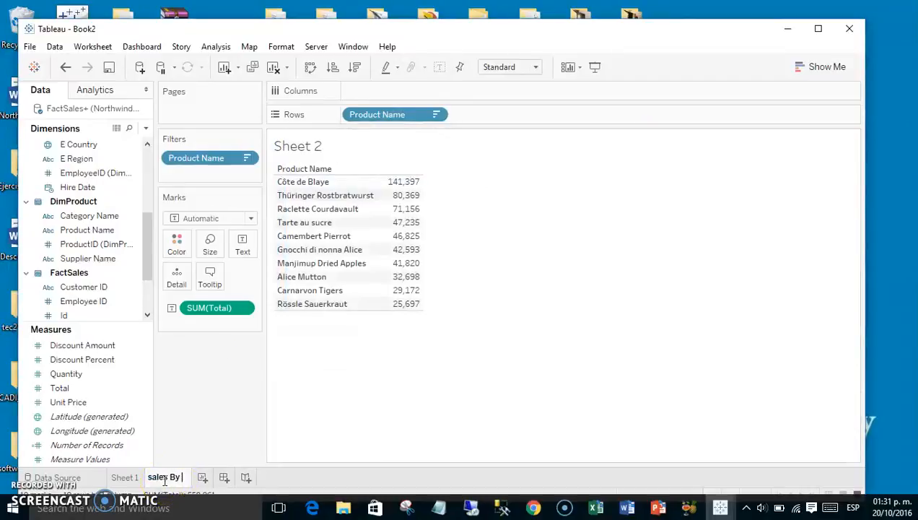
{"action": "type", "text": " Prodcut"}
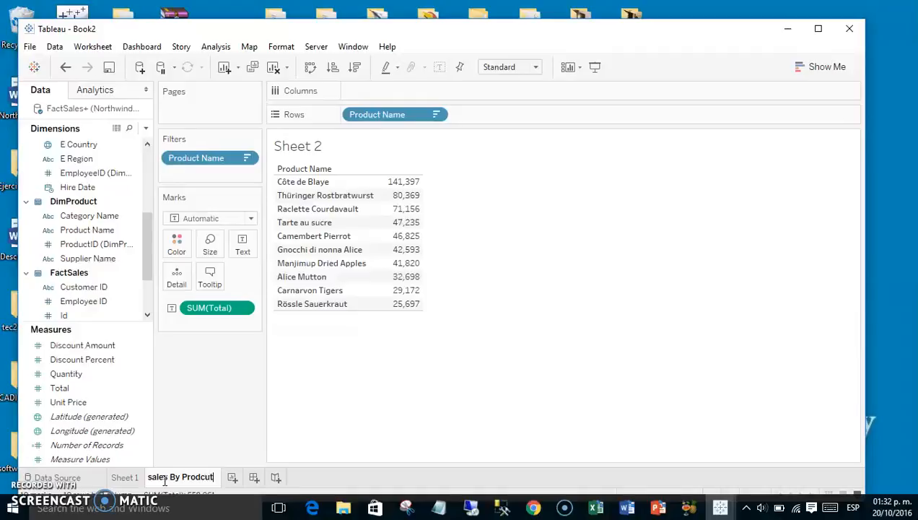
{"action": "key", "text": "BackSpace"}
{"action": "key", "text": "BackSpace"}
{"action": "key", "text": "BackSpace"}
{"action": "type", "text": "uct"}
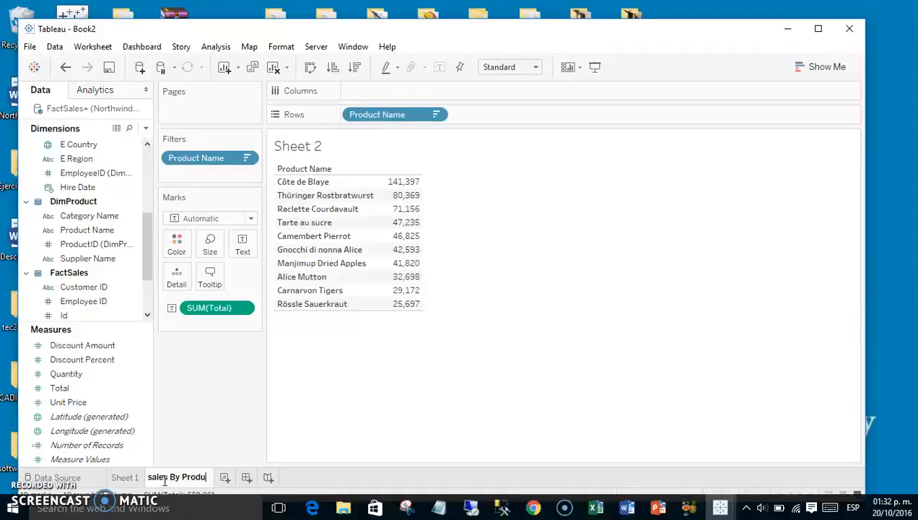
Step: Add a new worksheet and create a hierarchy with Product Name under Category Name, keeping the suggested hierarchy name
{"action": "left_click", "coordinate": [232, 477]}
{"action": "left_click", "coordinate": [230, 480]}
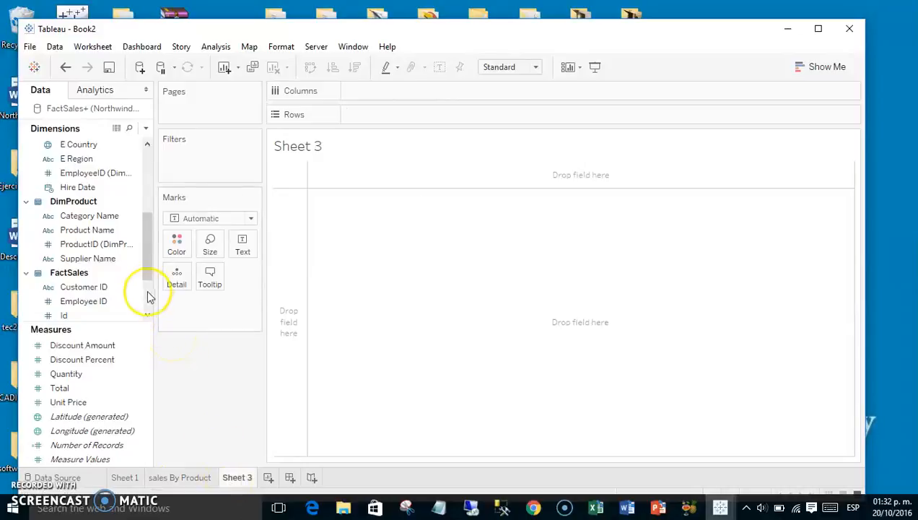
{"action": "left_click", "coordinate": [122, 249]}
{"action": "left_click", "coordinate": [108, 216]}
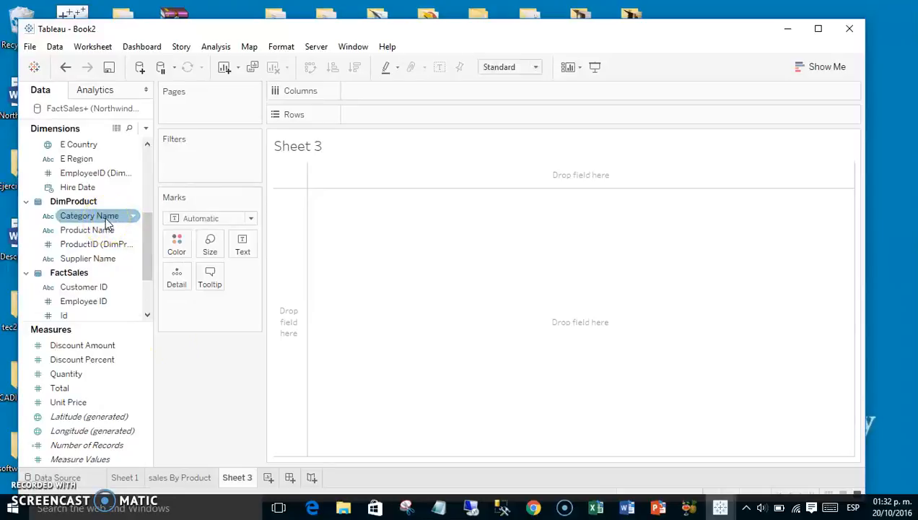
{"action": "left_click", "coordinate": [102, 222]}
{"action": "left_click", "coordinate": [99, 231]}
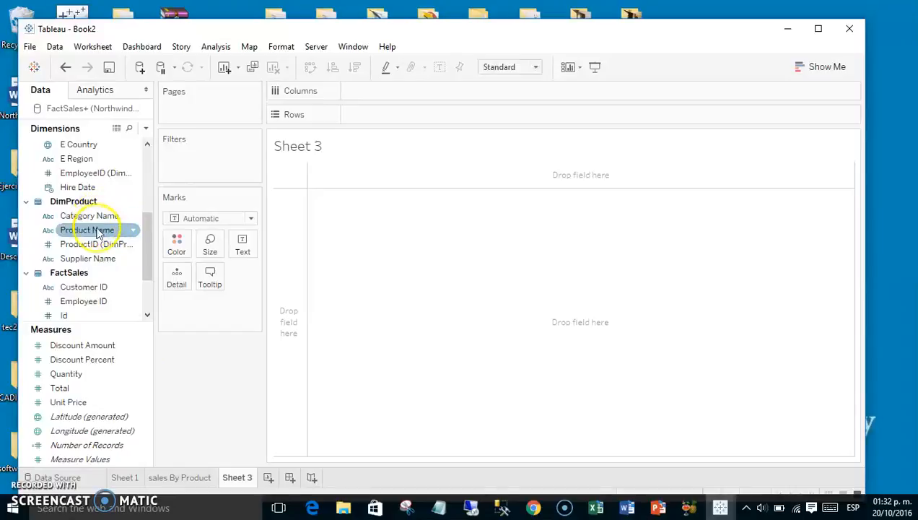
{"action": "left_click", "coordinate": [98, 218]}
{"action": "left_click", "coordinate": [90, 231]}
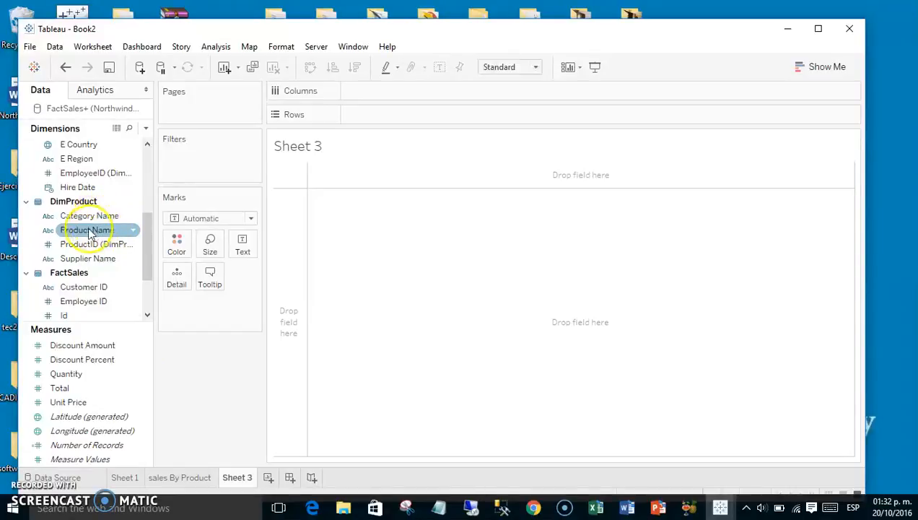
{"action": "left_click_drag", "start_coordinate": [87, 232], "coordinate": [88, 216]}
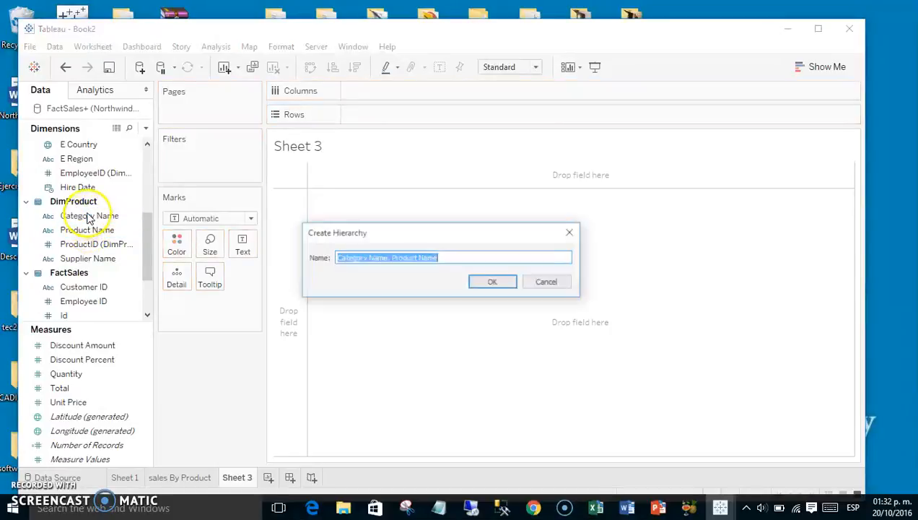
{"action": "left_click", "coordinate": [491, 283]}
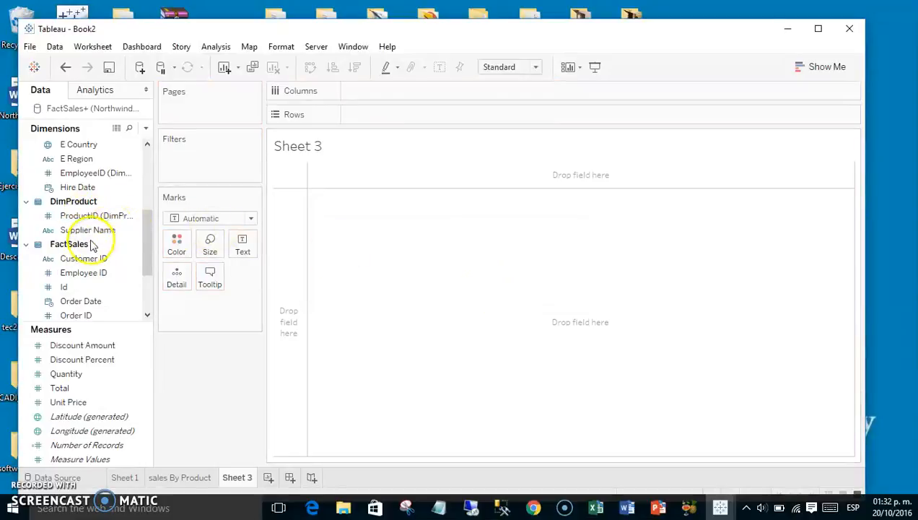
Step: Place the Category Name and Product Name hierarchy in rows with the sum of Total as the text values
{"action": "left_click_drag", "start_coordinate": [148, 262], "coordinate": [144, 294]}
{"action": "left_click_drag", "start_coordinate": [97, 258], "coordinate": [288, 238]}
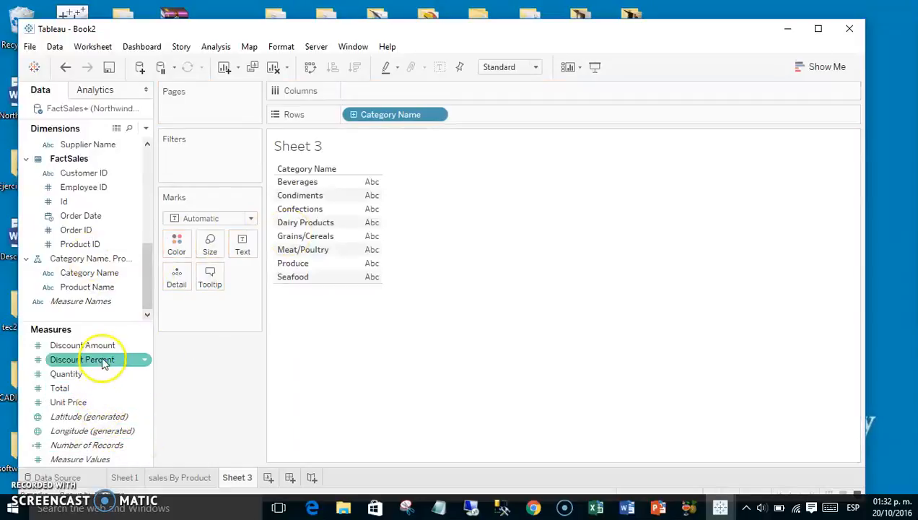
{"action": "left_click_drag", "start_coordinate": [99, 391], "coordinate": [358, 264]}
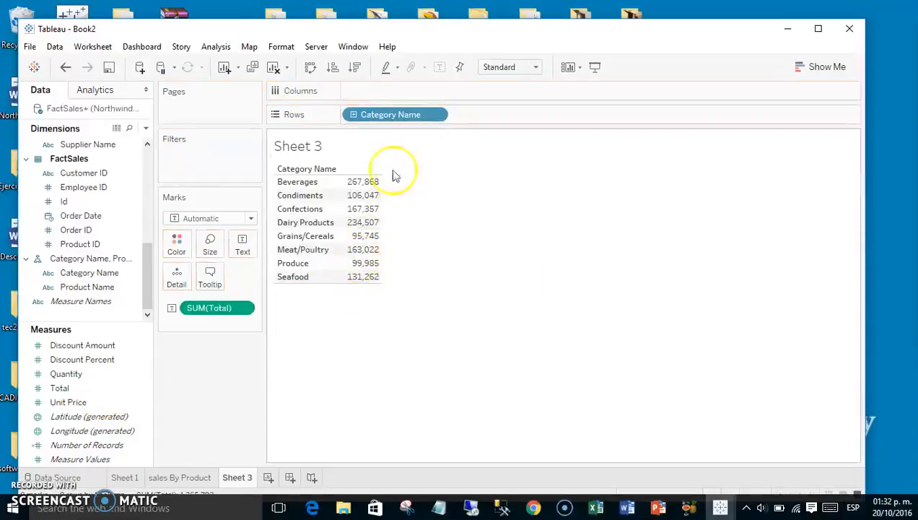
Step: Turn the category table into a vertical bar chart sorted in descending order of Total
{"action": "left_click", "coordinate": [817, 66]}
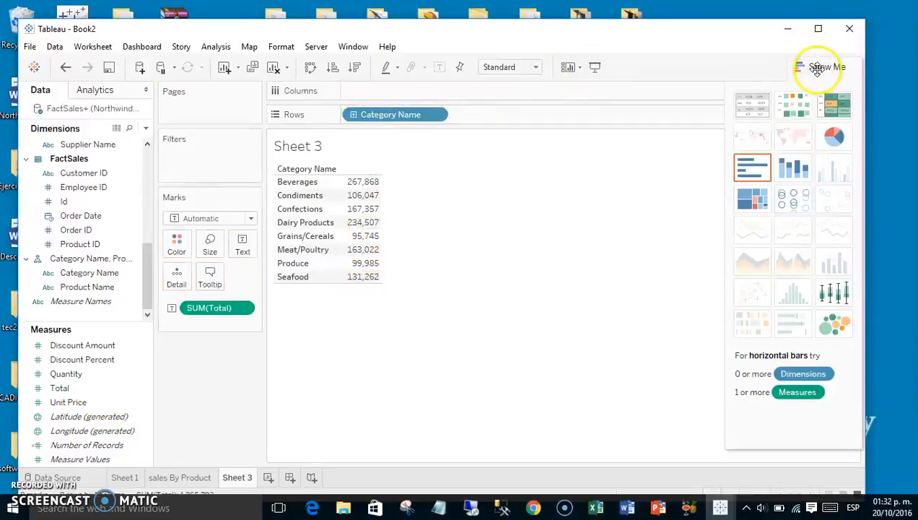
{"action": "left_click", "coordinate": [751, 172]}
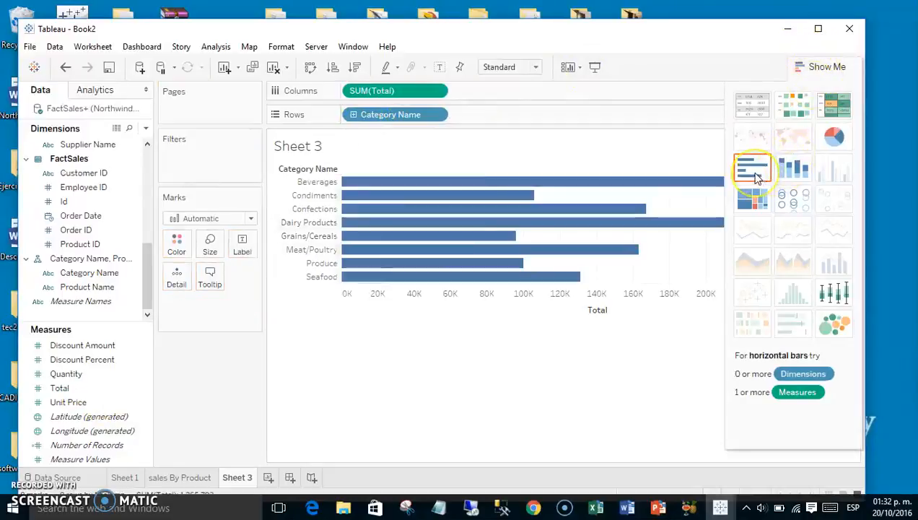
{"action": "left_click", "coordinate": [310, 67]}
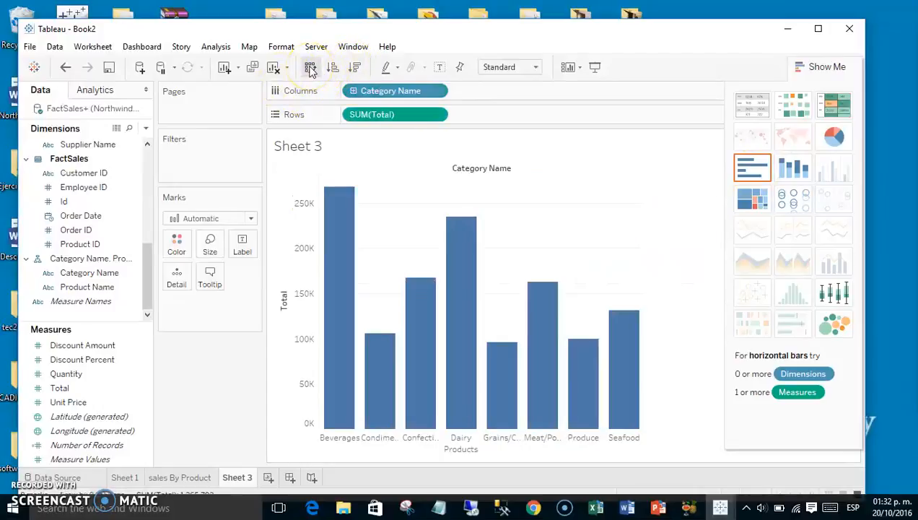
{"action": "left_click", "coordinate": [355, 67]}
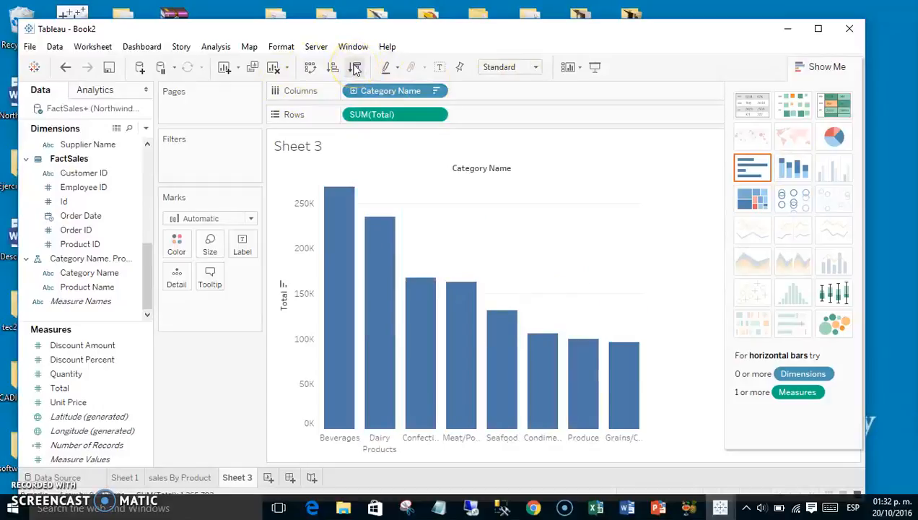
Step: Drill the category bars down to products and back up, and rename the worksheet as "sales by category"
{"action": "left_click", "coordinate": [354, 93]}
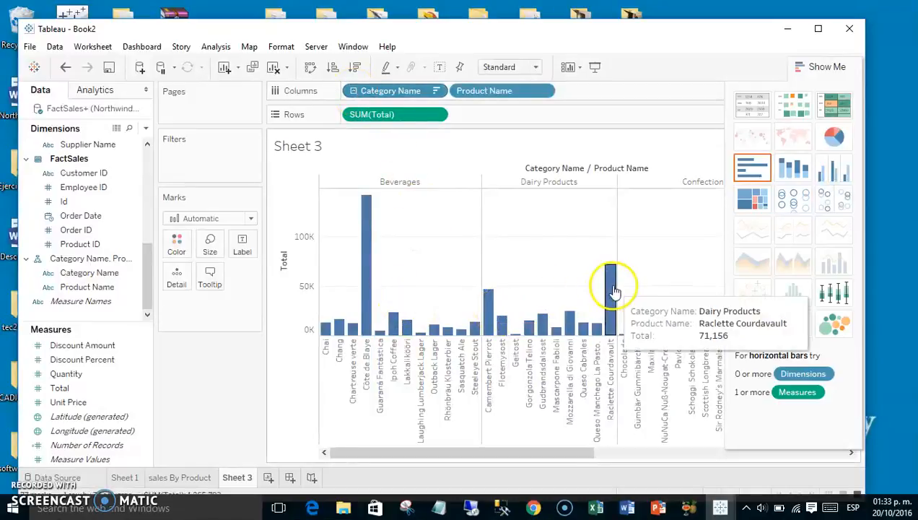
{"action": "left_click", "coordinate": [354, 92]}
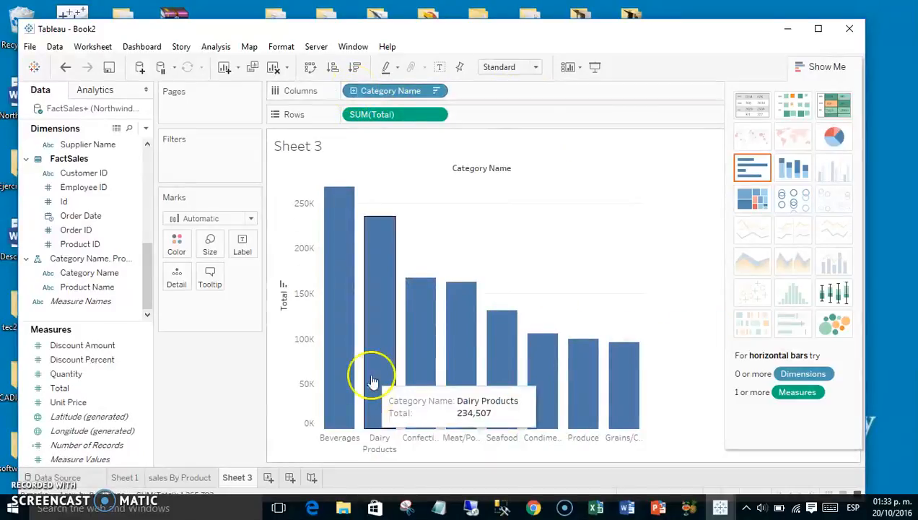
{"action": "left_click", "coordinate": [232, 474]}
{"action": "type", "text": "sales by category"}
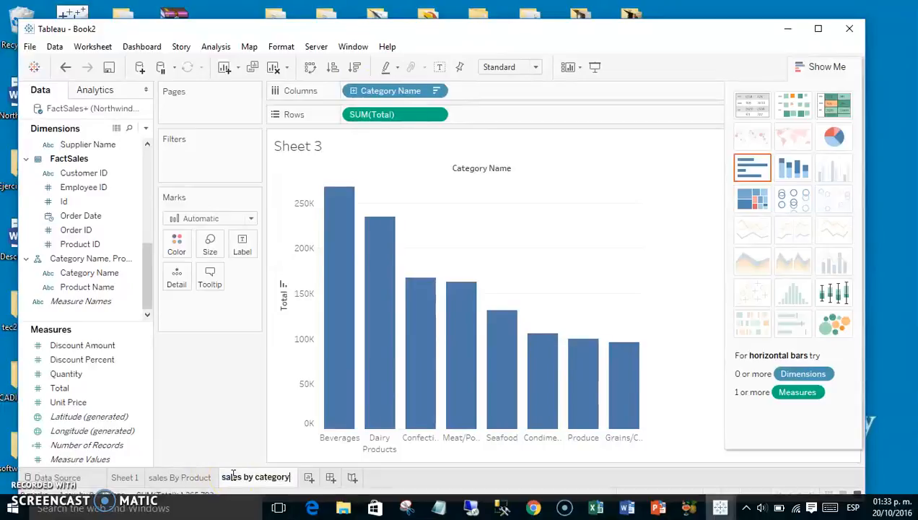
Step: Add a new worksheet listing the employee Cname field in rows with the sum of Total as the text values
{"action": "left_click", "coordinate": [307, 477]}
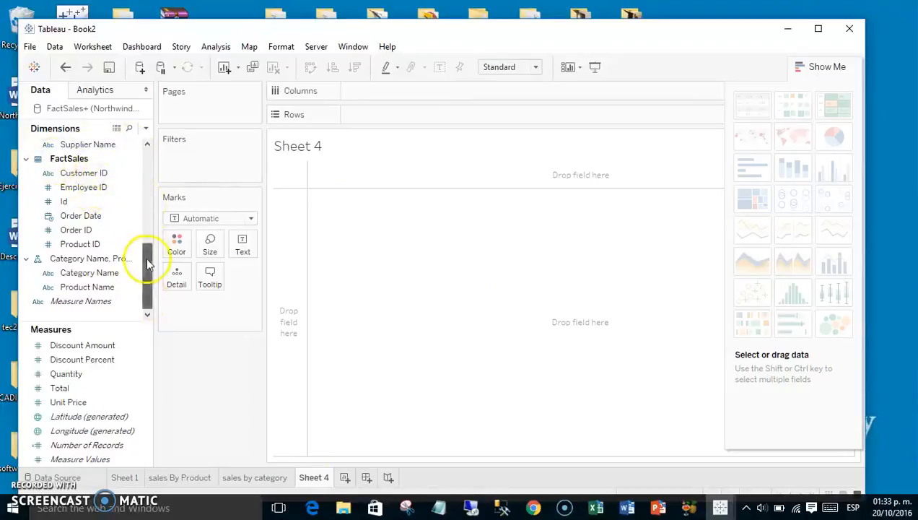
{"action": "left_click_drag", "start_coordinate": [145, 256], "coordinate": [145, 148]}
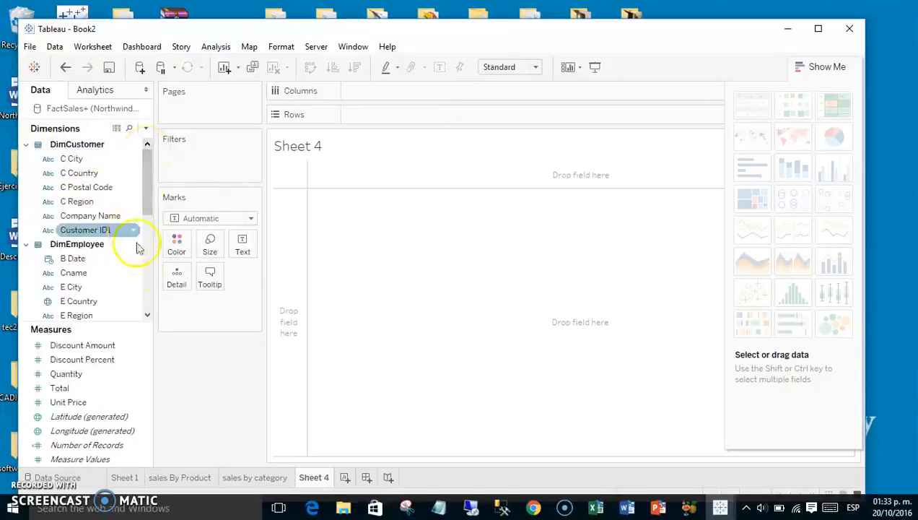
{"action": "left_click", "coordinate": [146, 315]}
{"action": "left_click_drag", "start_coordinate": [147, 315], "coordinate": [146, 316]}
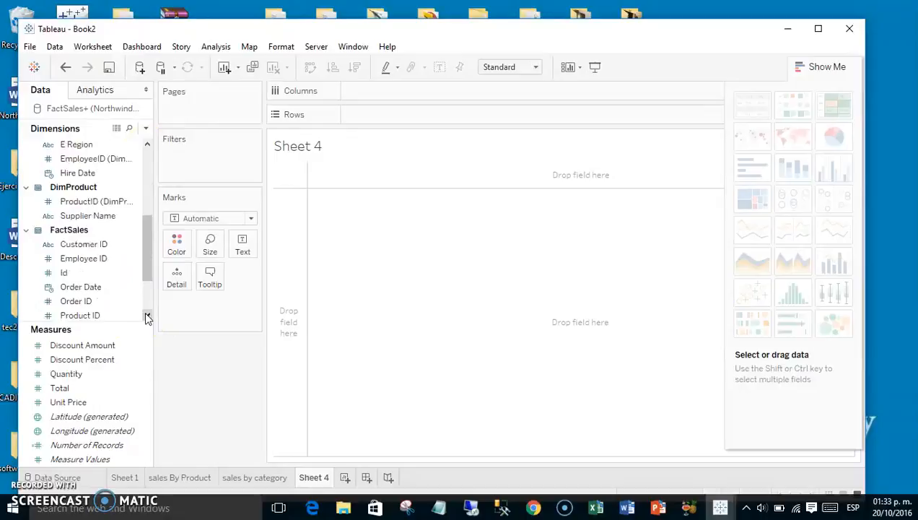
{"action": "left_click", "coordinate": [90, 157]}
{"action": "left_click_drag", "start_coordinate": [149, 242], "coordinate": [151, 168]}
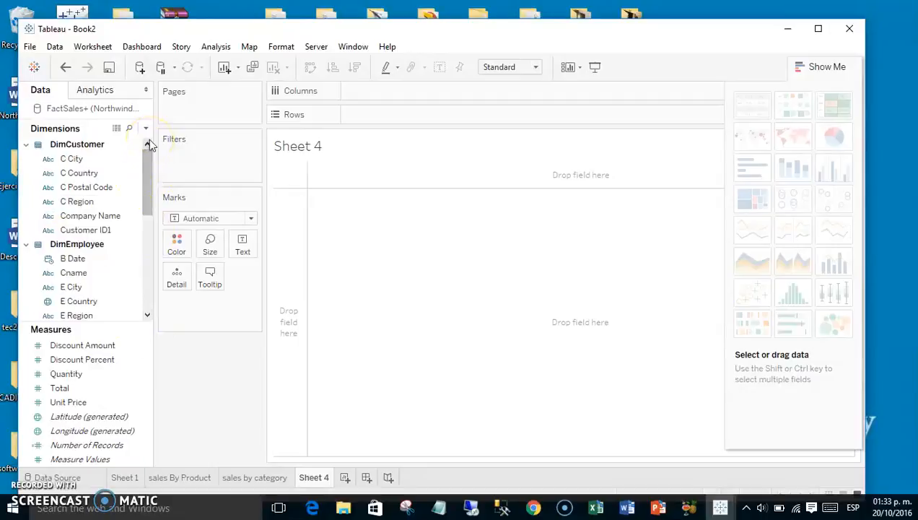
{"action": "left_click", "coordinate": [75, 273]}
{"action": "left_click_drag", "start_coordinate": [84, 277], "coordinate": [273, 297]}
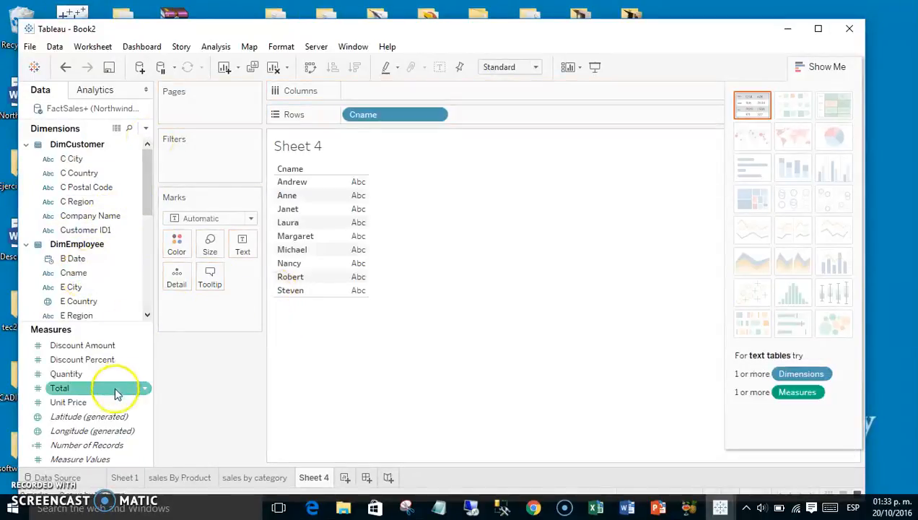
{"action": "left_click_drag", "start_coordinate": [90, 392], "coordinate": [336, 271]}
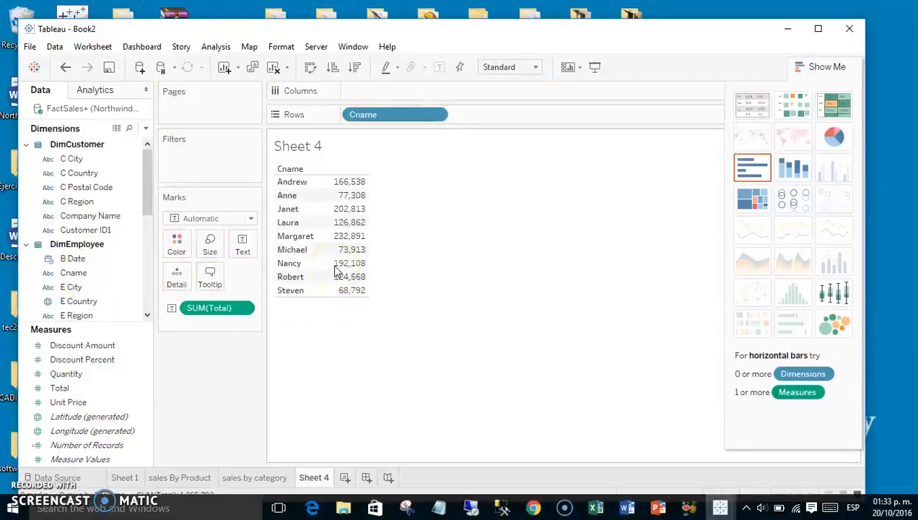
Step: Show the employee totals as horizontal bars in descending order and rename the worksheet as "sales by employee"
{"action": "left_click", "coordinate": [750, 166]}
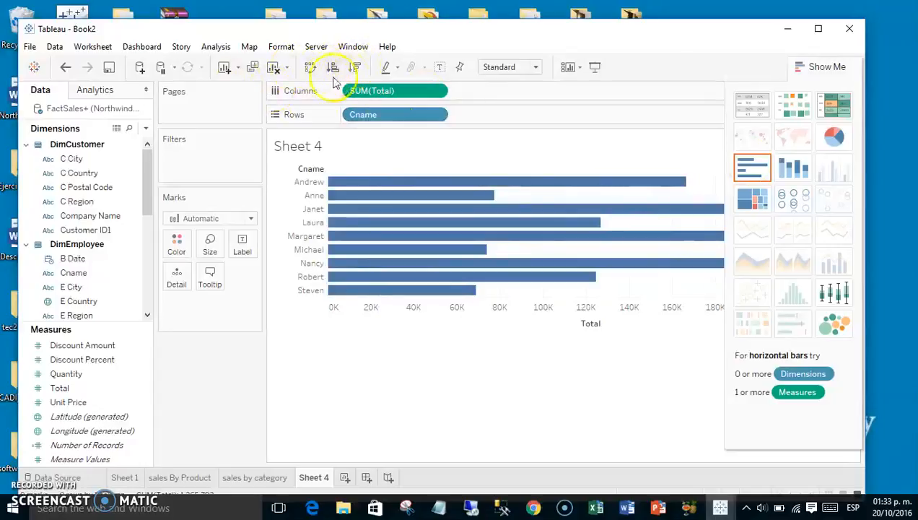
{"action": "left_click", "coordinate": [355, 68]}
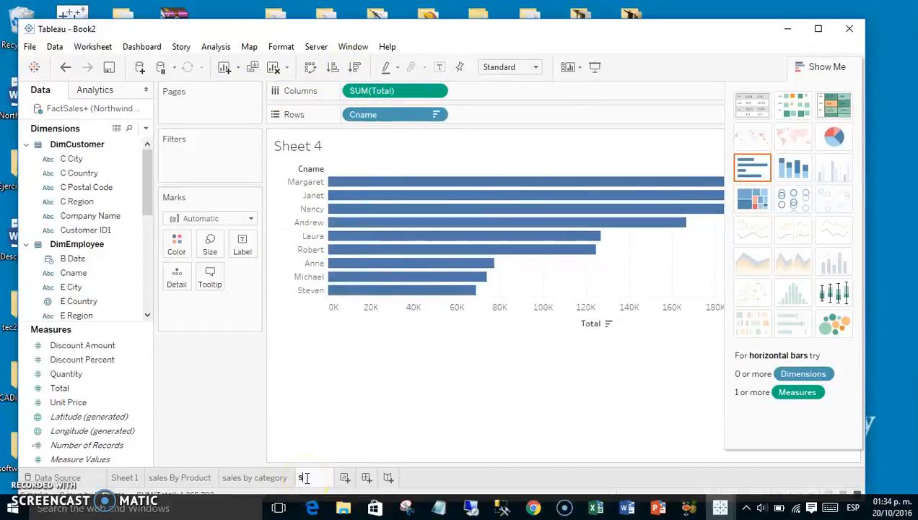
{"action": "type", "text": "y e"}
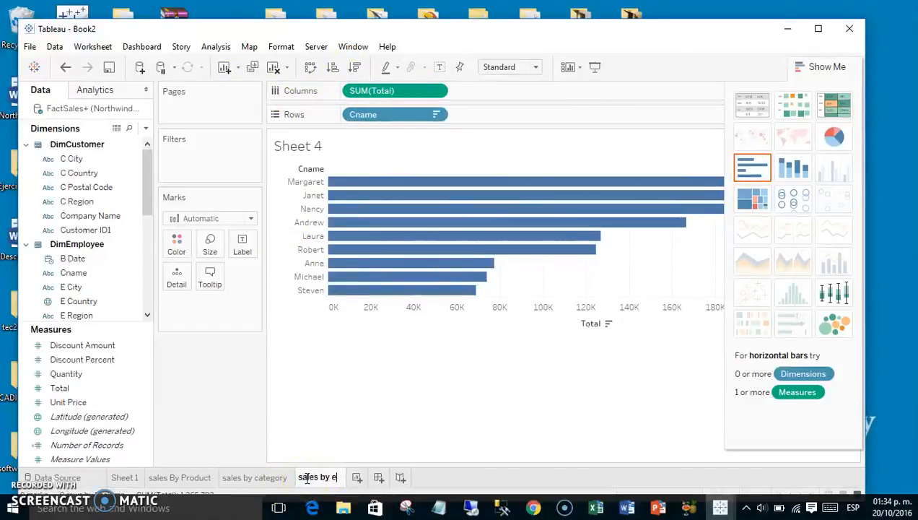
{"action": "type", "text": "mployee"}
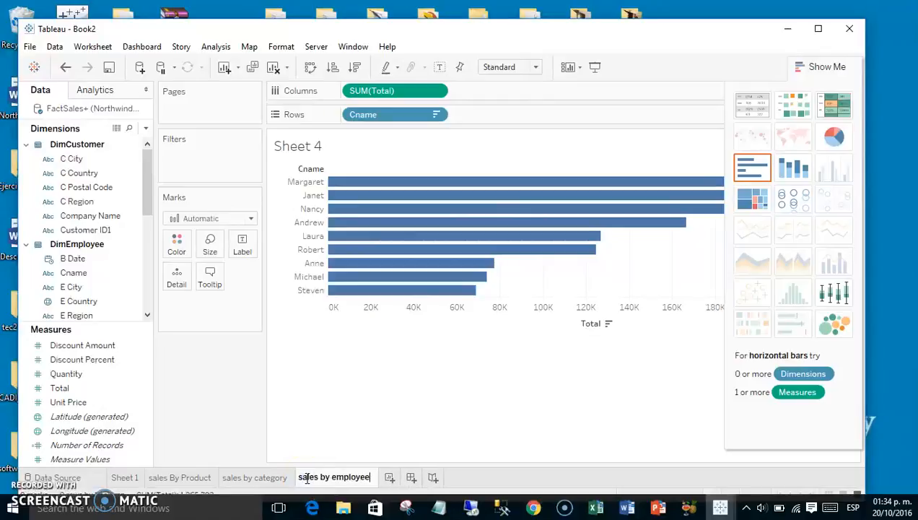
Step: Add a new worksheet and assign the Country/Region geographic role to the customer field C Country
{"action": "left_click", "coordinate": [390, 477]}
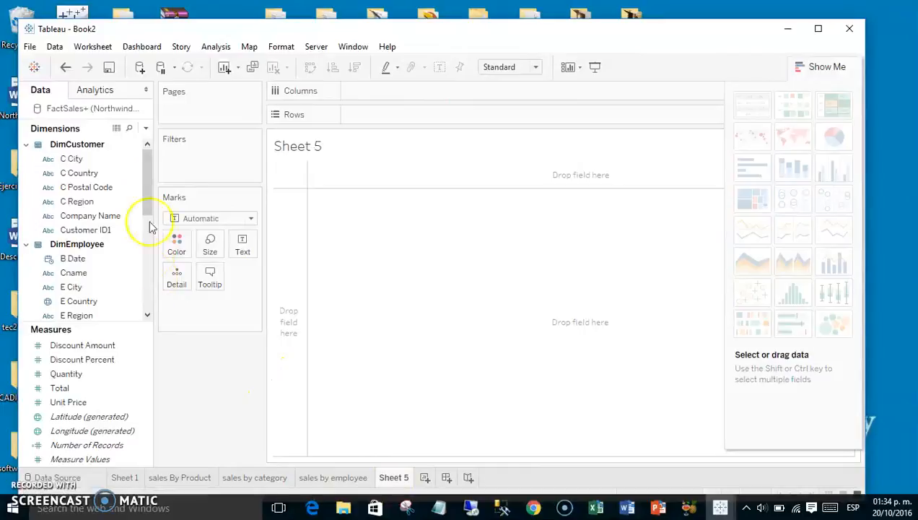
{"action": "left_click", "coordinate": [147, 196]}
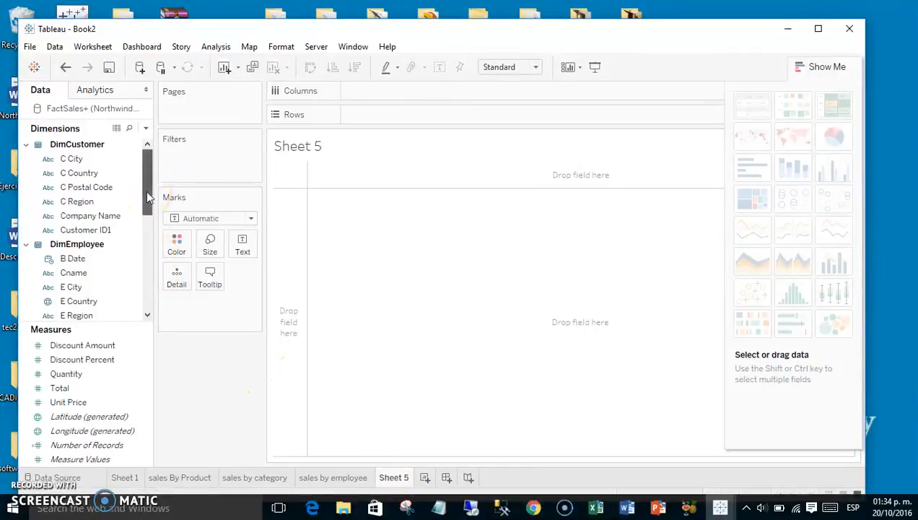
{"action": "left_click", "coordinate": [87, 173]}
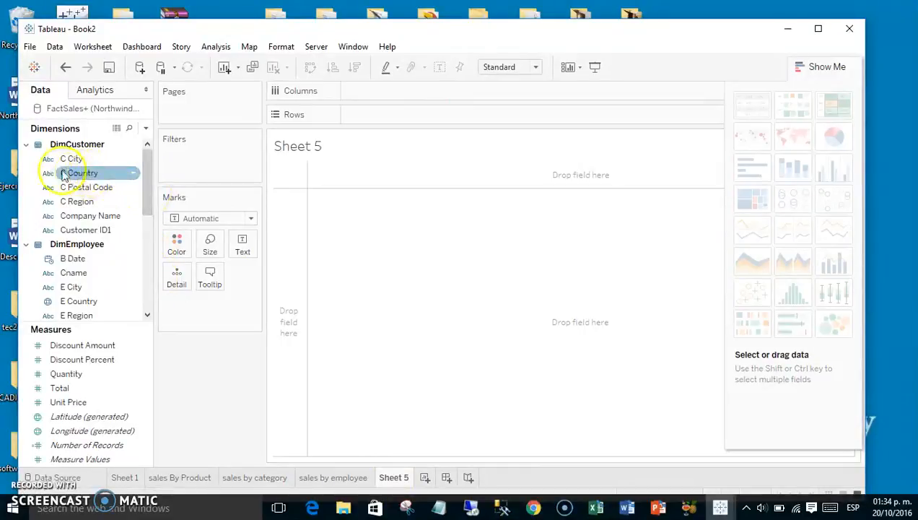
{"action": "left_click", "coordinate": [48, 174]}
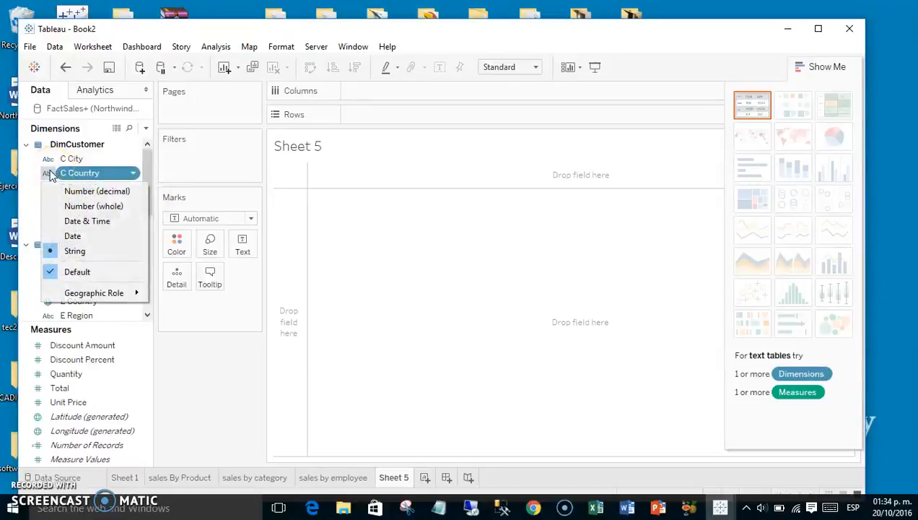
{"action": "left_click", "coordinate": [76, 294]}
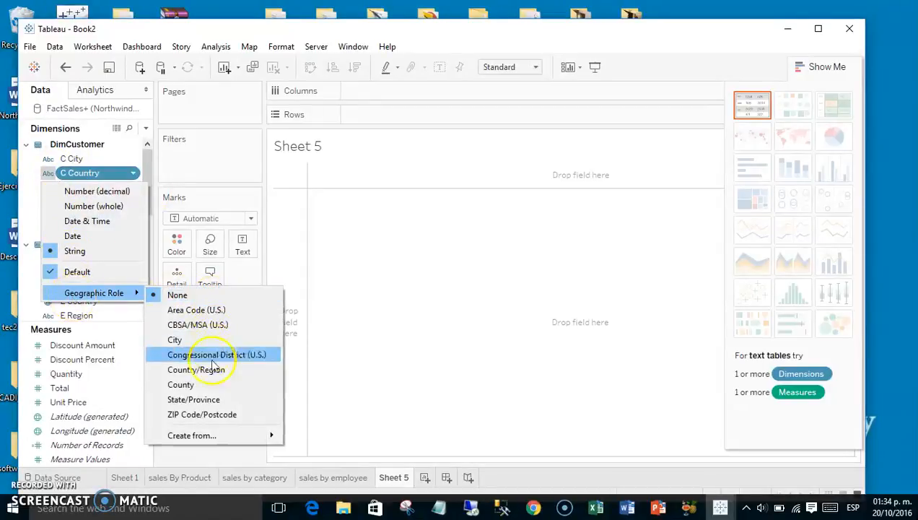
{"action": "left_click", "coordinate": [206, 369]}
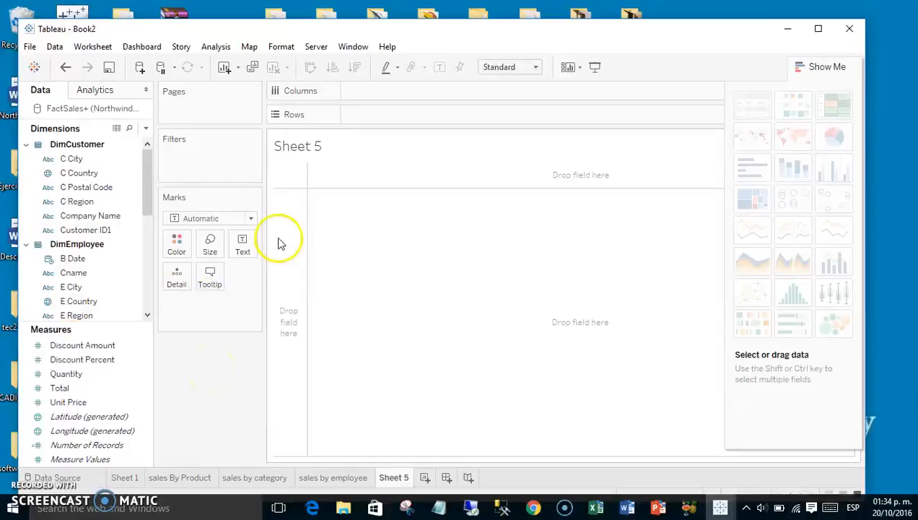
Step: Plot C Country on a map with the sum of Total and display it as a filled map
{"action": "left_click", "coordinate": [81, 219]}
{"action": "left_click", "coordinate": [82, 174]}
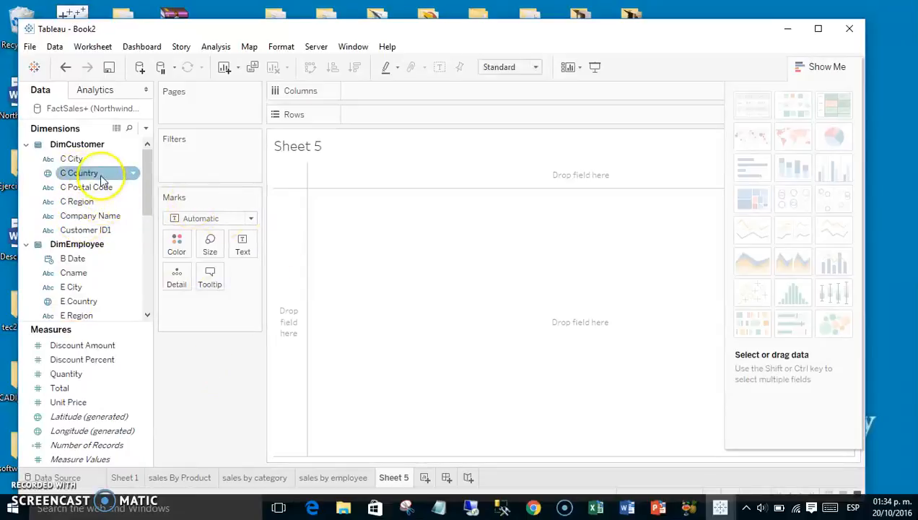
{"action": "left_click_drag", "start_coordinate": [85, 176], "coordinate": [482, 302]}
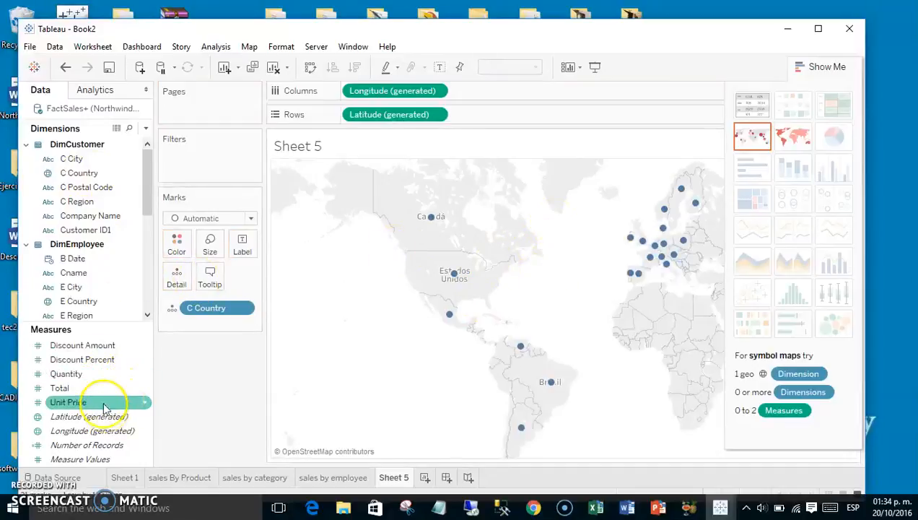
{"action": "left_click_drag", "start_coordinate": [104, 391], "coordinate": [371, 359]}
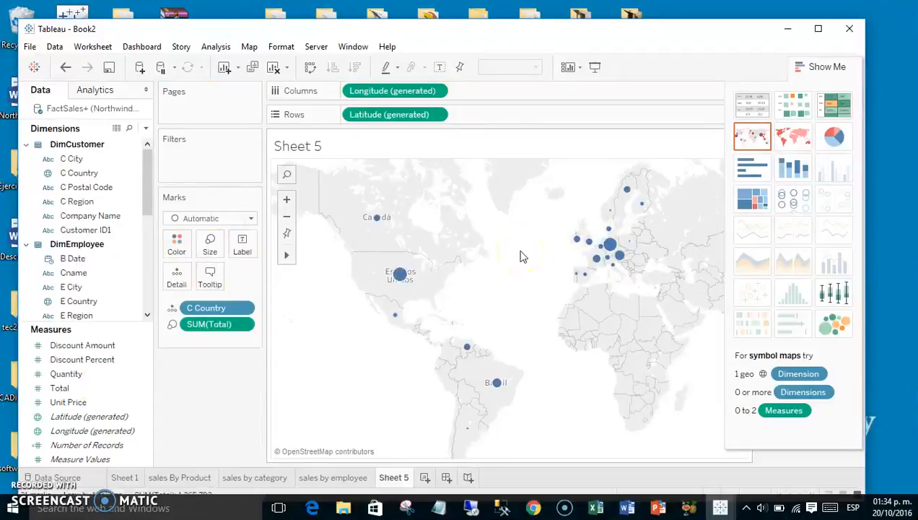
{"action": "left_click", "coordinate": [790, 136]}
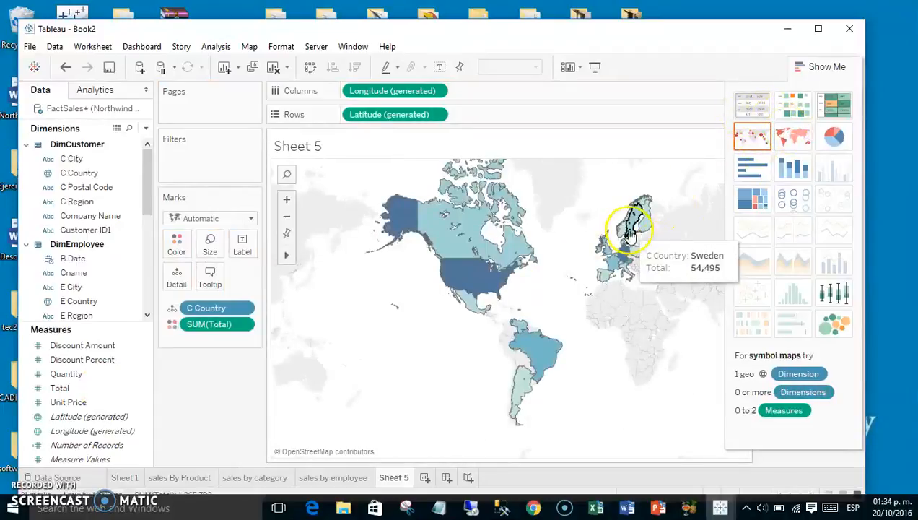
Step: Hide the chart type suggestions and rename the map worksheet as "sales by country"
{"action": "left_click", "coordinate": [818, 70]}
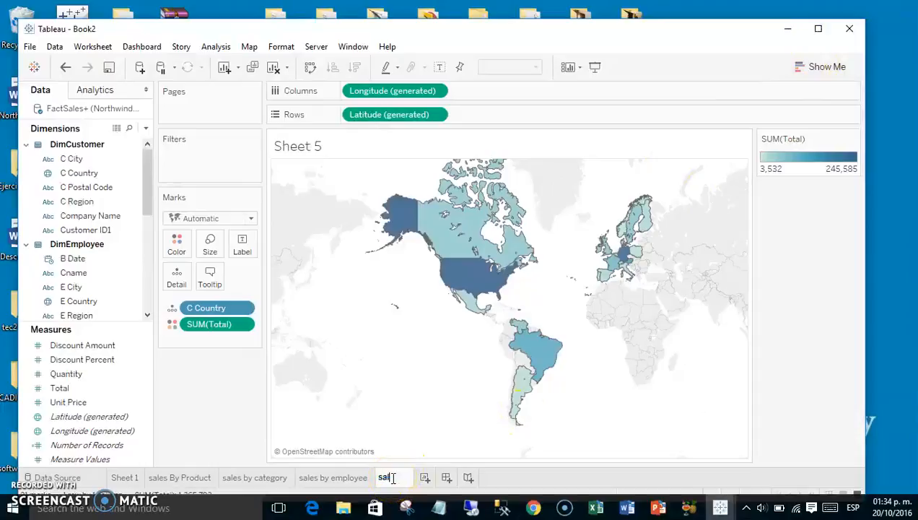
{"action": "type", "text": "untry"}
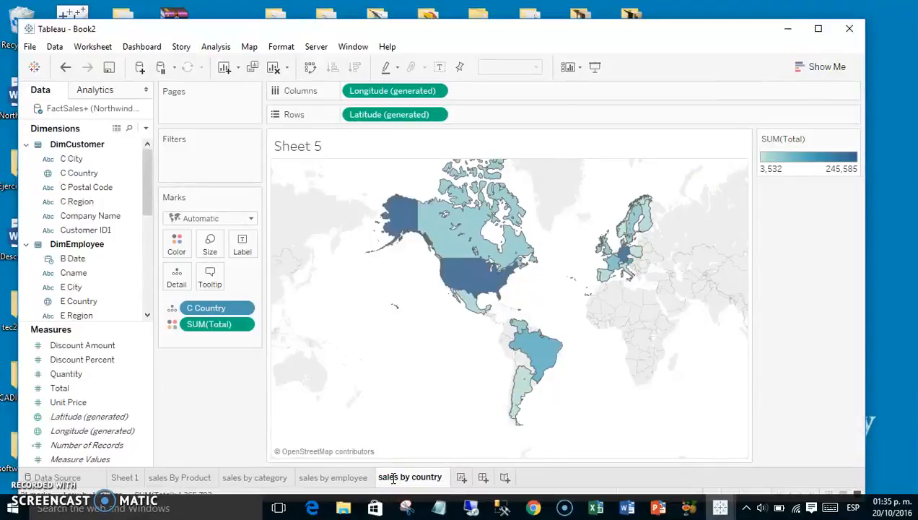
{"action": "left_click", "coordinate": [573, 441]}
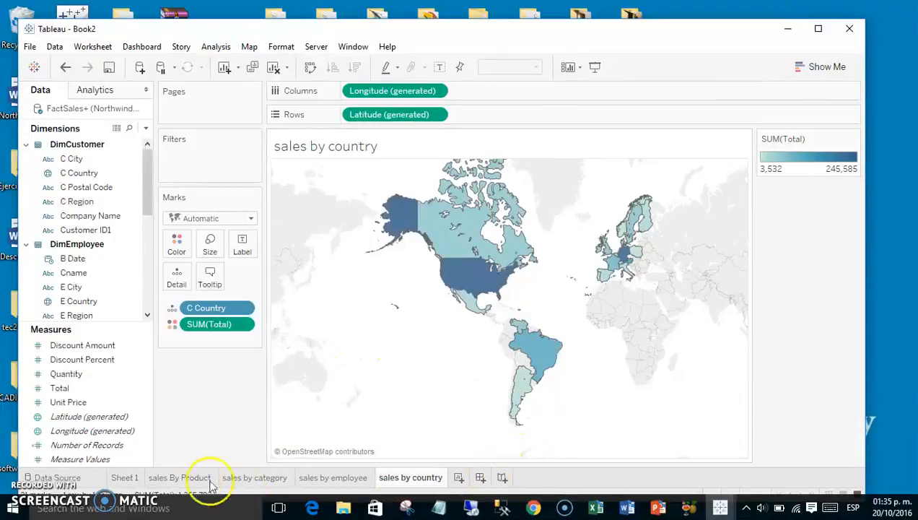
Step: Add a filter on the years of Order Date to the "sales by employee" worksheet, with all years selected
{"action": "left_click", "coordinate": [332, 477]}
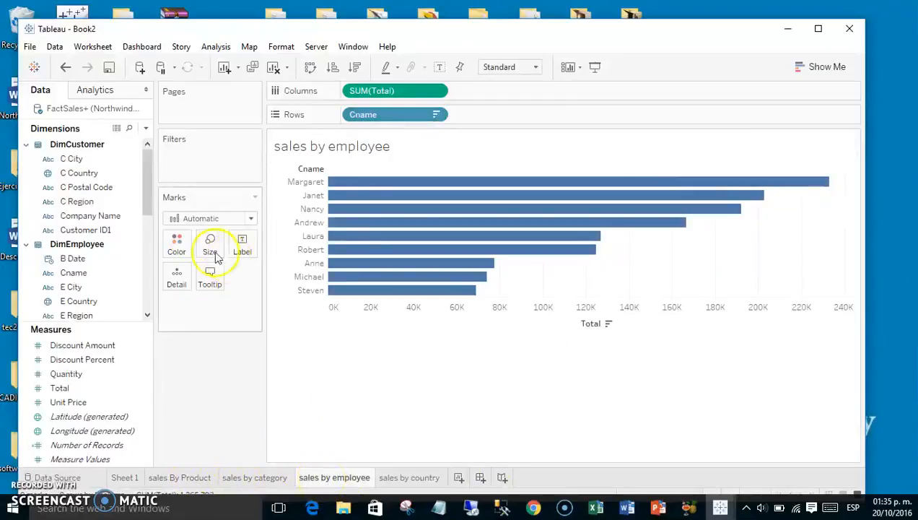
{"action": "left_click_drag", "start_coordinate": [147, 198], "coordinate": [148, 264]}
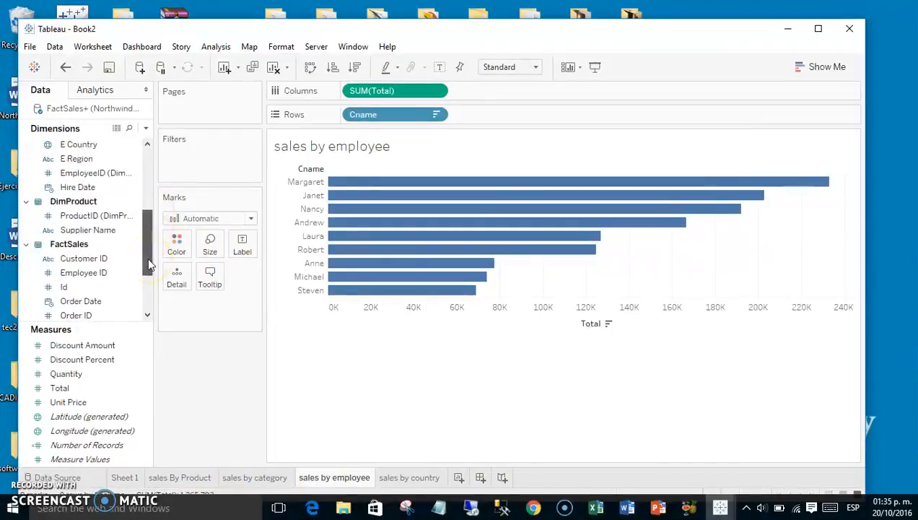
{"action": "left_click_drag", "start_coordinate": [86, 302], "coordinate": [184, 169]}
{"action": "left_click", "coordinate": [373, 227]}
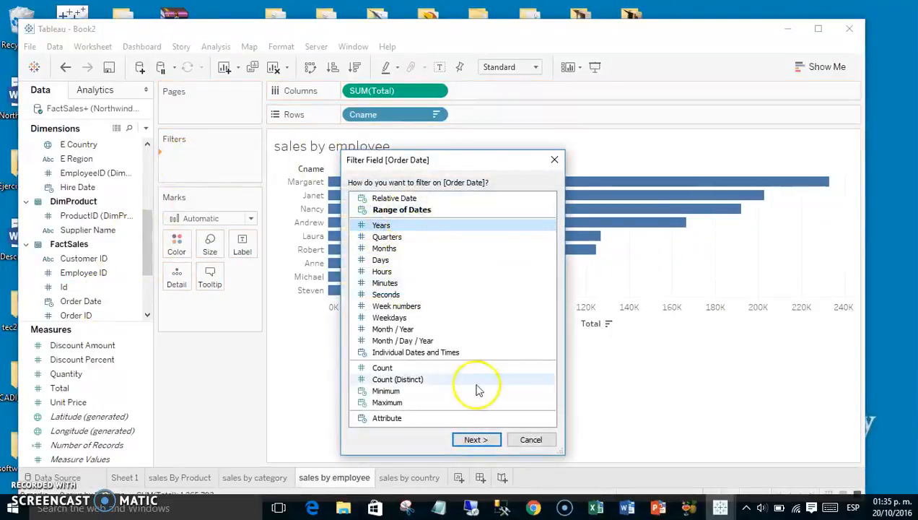
{"action": "left_click", "coordinate": [473, 439]}
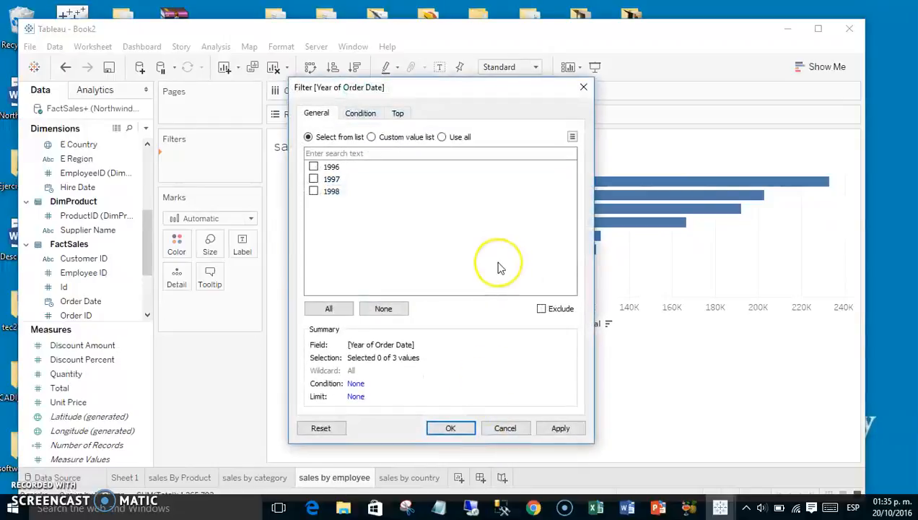
{"action": "left_click", "coordinate": [336, 308]}
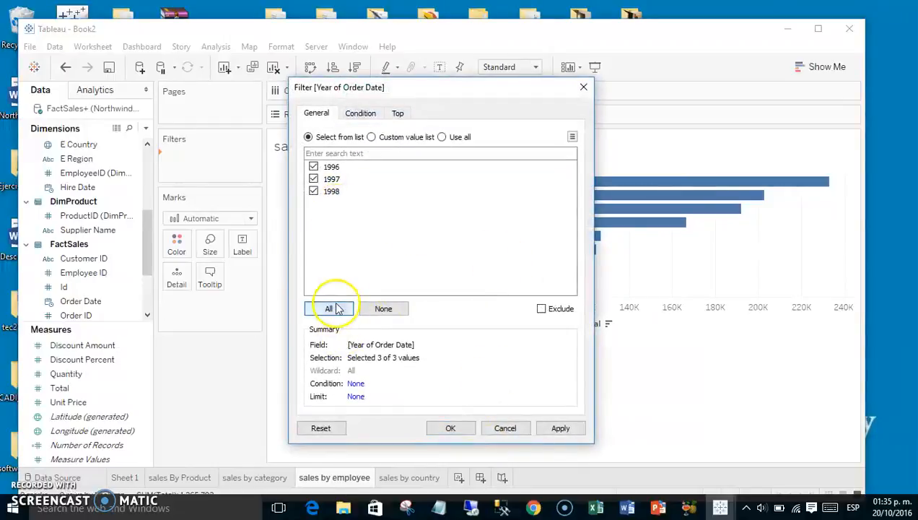
{"action": "left_click", "coordinate": [446, 428]}
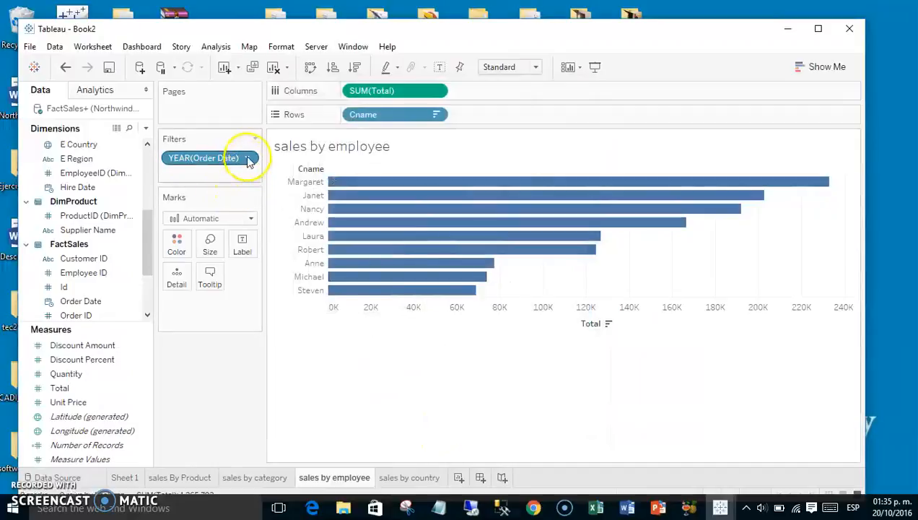
Step: Show the Order Date year filter beside the employee chart as a single value list and select 1997
{"action": "left_click", "coordinate": [248, 159]}
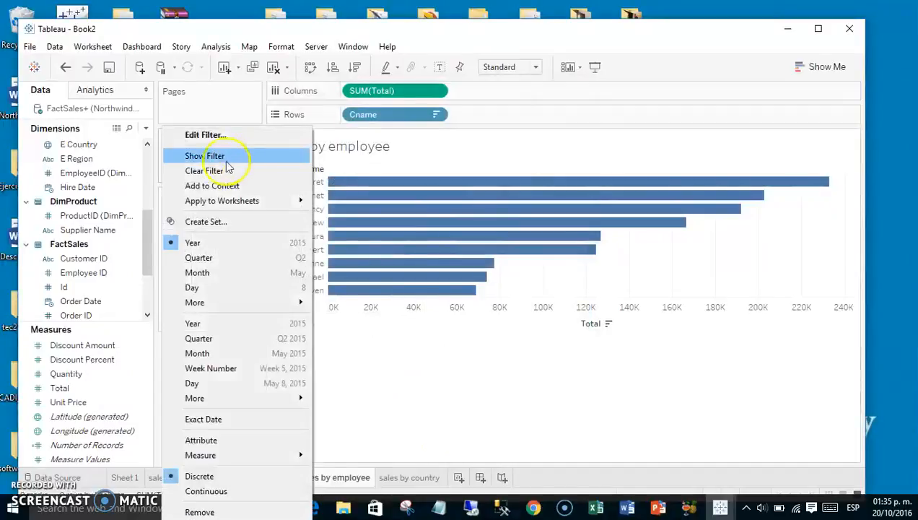
{"action": "left_click", "coordinate": [219, 159]}
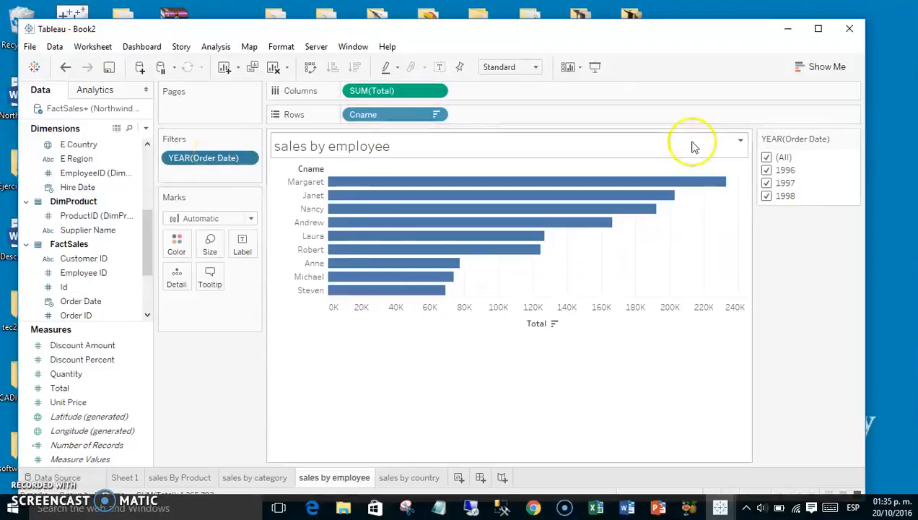
{"action": "left_click", "coordinate": [854, 139]}
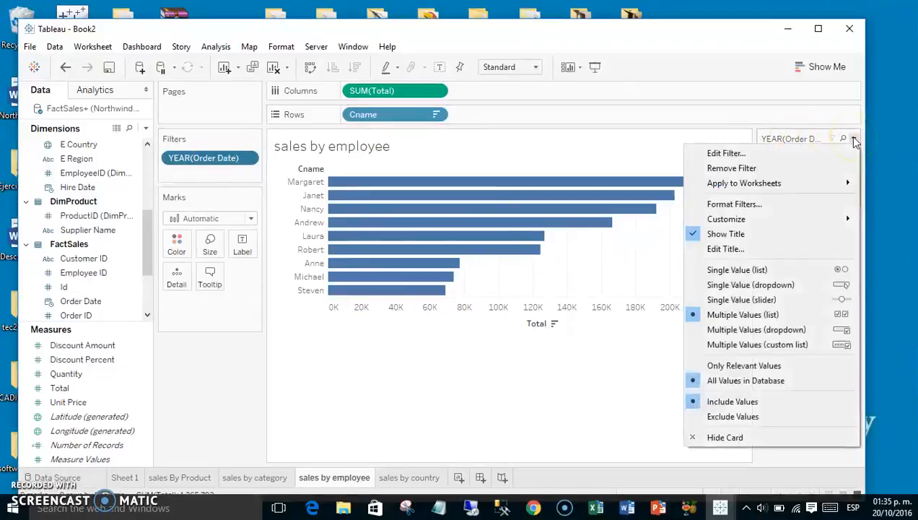
{"action": "left_click", "coordinate": [797, 276]}
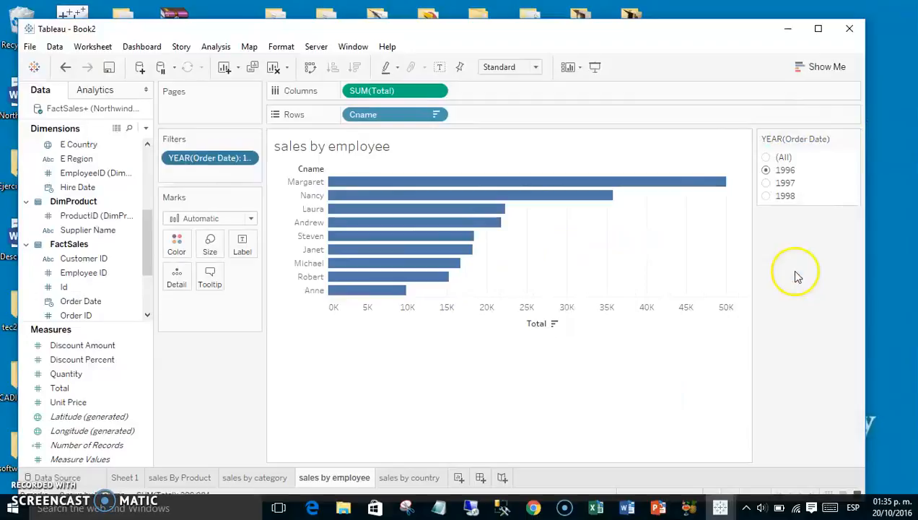
{"action": "left_click", "coordinate": [769, 184]}
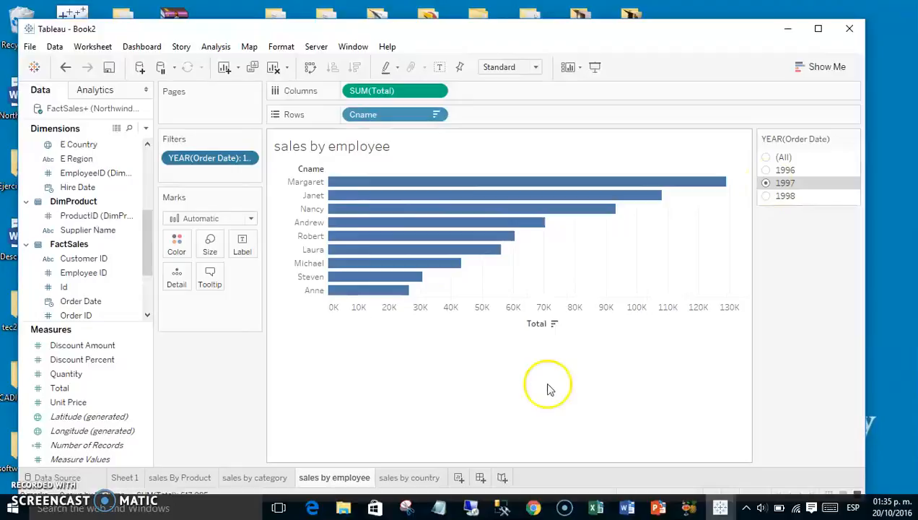
Step: Create a dashboard containing the "sales By Product" sheet with "sales by category" placed to its left
{"action": "left_click", "coordinate": [480, 477]}
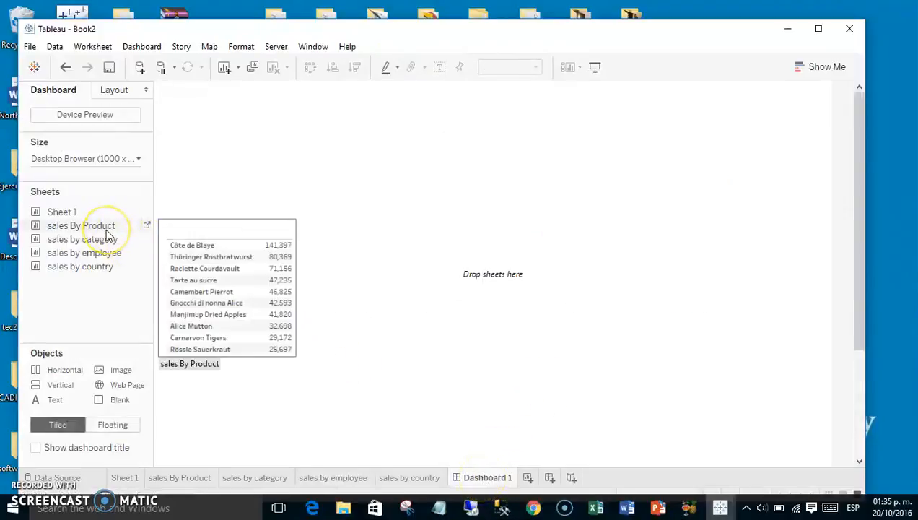
{"action": "left_click_drag", "start_coordinate": [106, 233], "coordinate": [223, 189]}
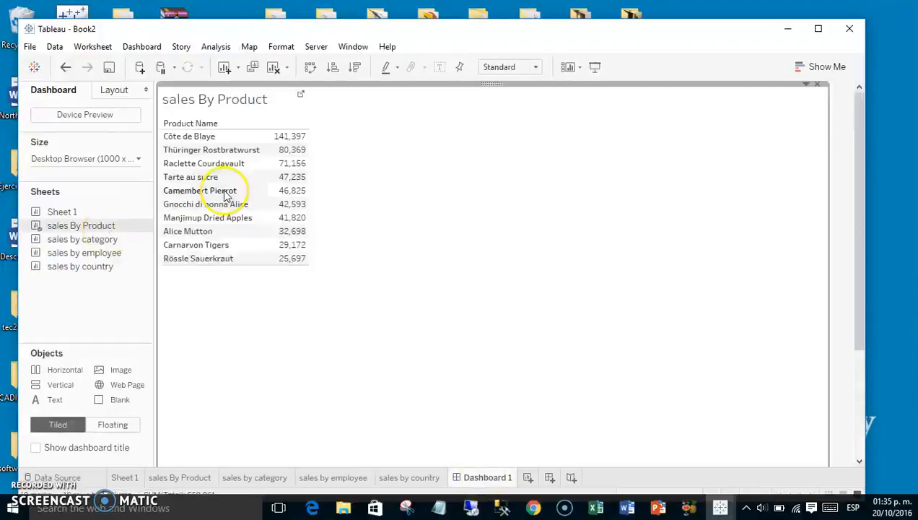
{"action": "left_click_drag", "start_coordinate": [104, 243], "coordinate": [345, 237]}
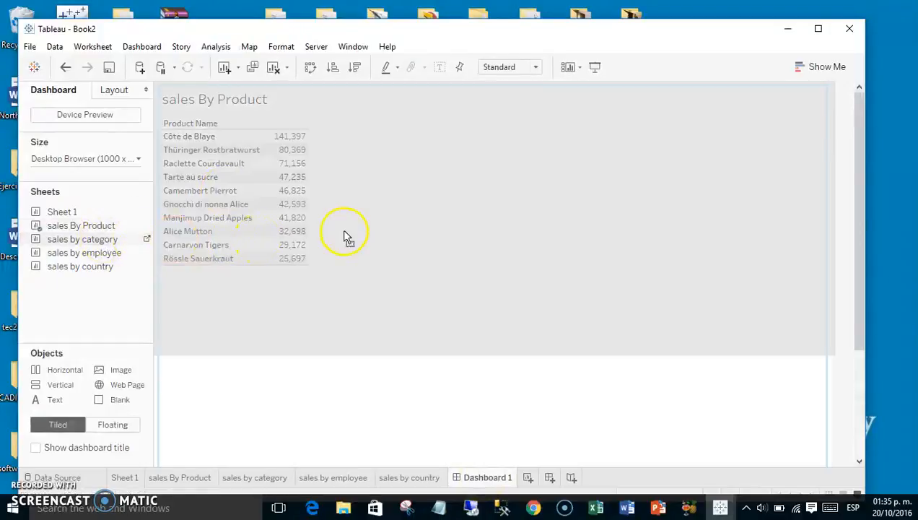
{"action": "left_click_drag", "start_coordinate": [524, 160], "coordinate": [456, 278]}
{"action": "left_click_drag", "start_coordinate": [424, 147], "coordinate": [591, 145]}
{"action": "left_click_drag", "start_coordinate": [519, 196], "coordinate": [347, 312]}
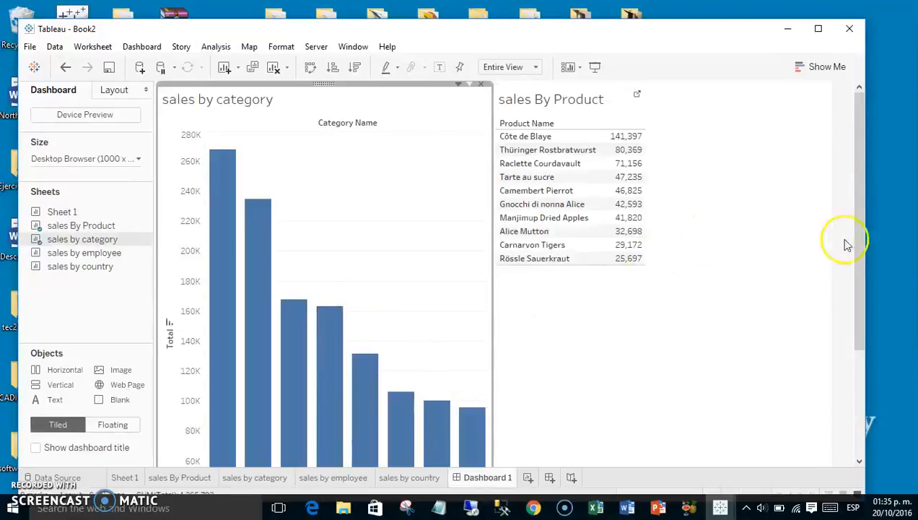
Step: Narrow the "sales by category" chart on the dashboard slightly so the product table gets more width
{"action": "left_click_drag", "start_coordinate": [860, 253], "coordinate": [861, 361]}
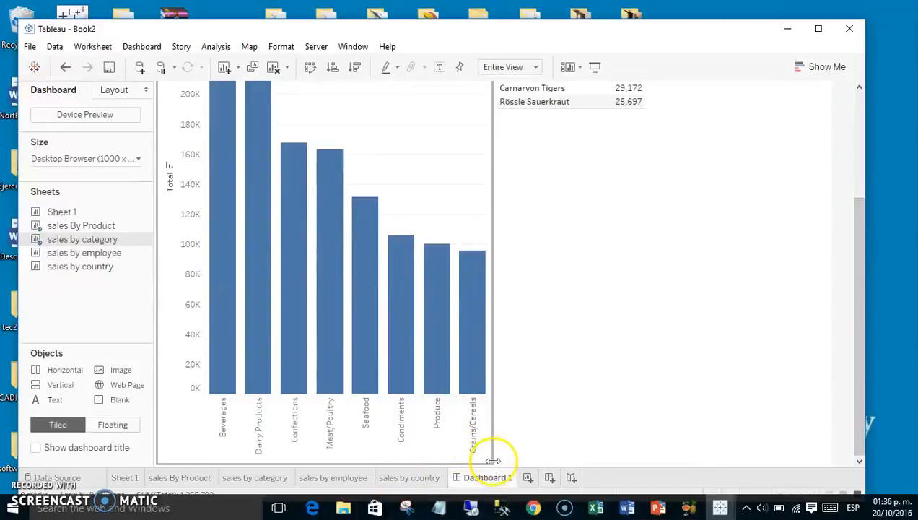
{"action": "left_click_drag", "start_coordinate": [492, 460], "coordinate": [451, 438]}
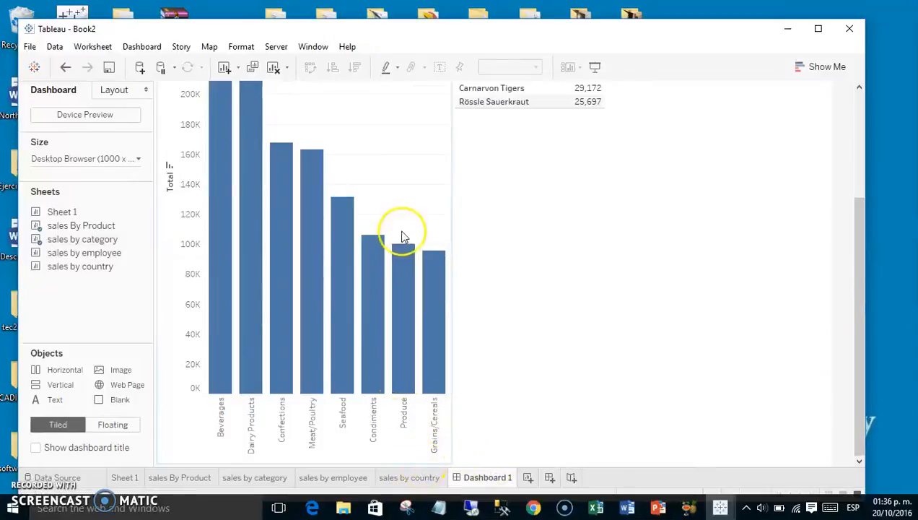
{"action": "left_click_drag", "start_coordinate": [857, 258], "coordinate": [839, 124]}
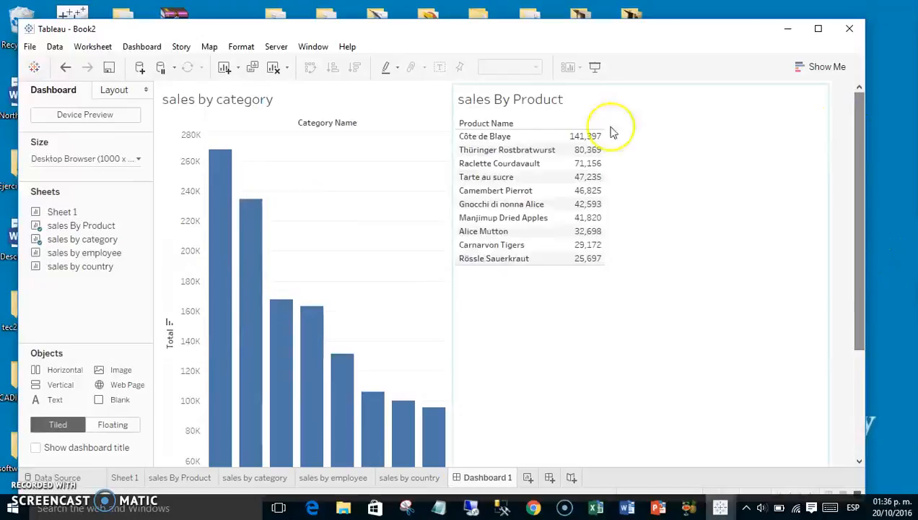
Step: Open the "sales by category" worksheet from the dashboard, sort it in descending order and convert it to horizontal bars
{"action": "left_click", "coordinate": [445, 96]}
{"action": "left_click", "coordinate": [444, 96]}
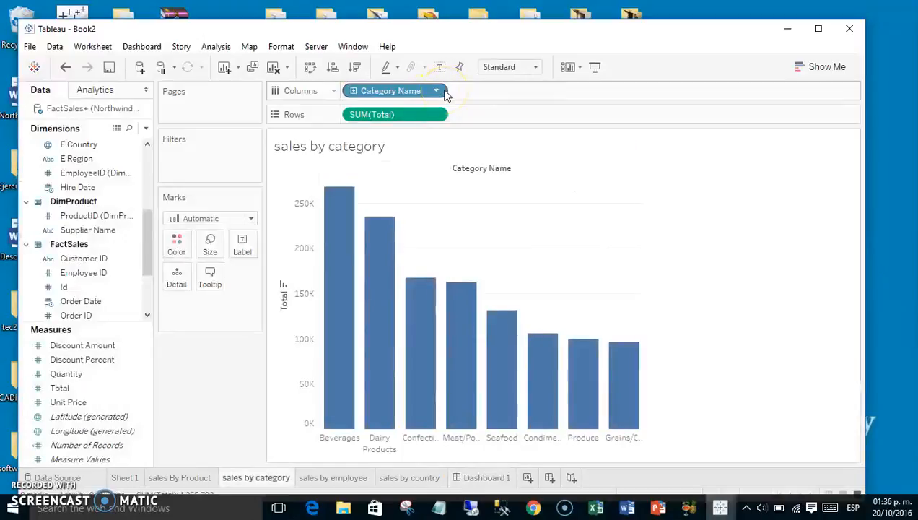
{"action": "left_click", "coordinate": [354, 67]}
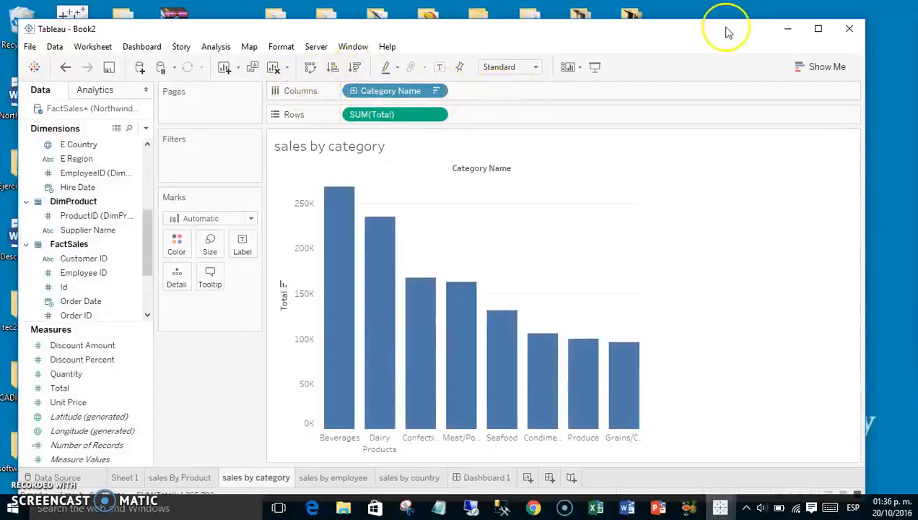
{"action": "left_click", "coordinate": [818, 67]}
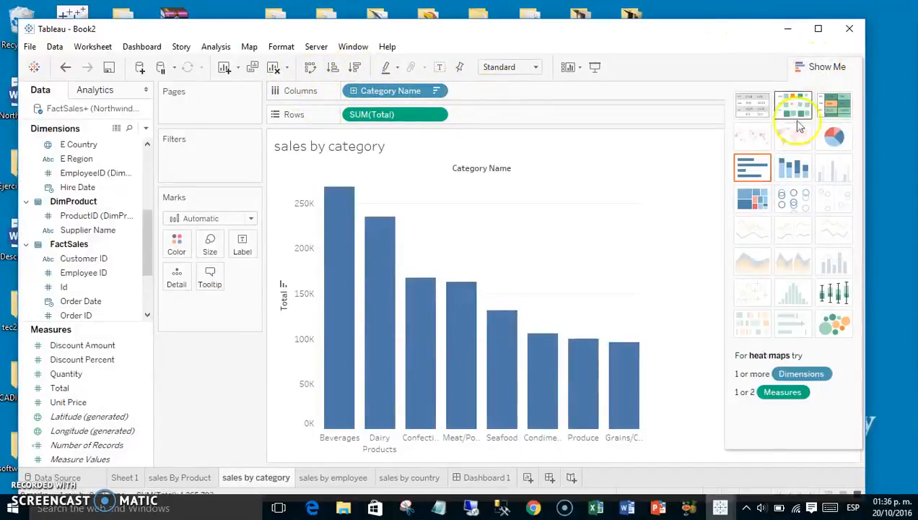
{"action": "left_click", "coordinate": [754, 171]}
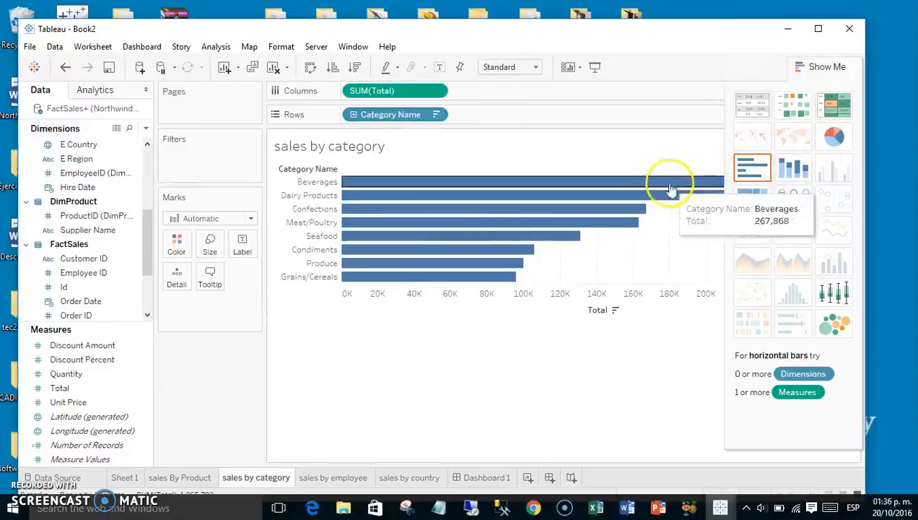
Step: Return to Dashboard 1, remove the "sales by category" chart and add it again above the "sales By Product" table at full width
{"action": "left_click", "coordinate": [487, 477]}
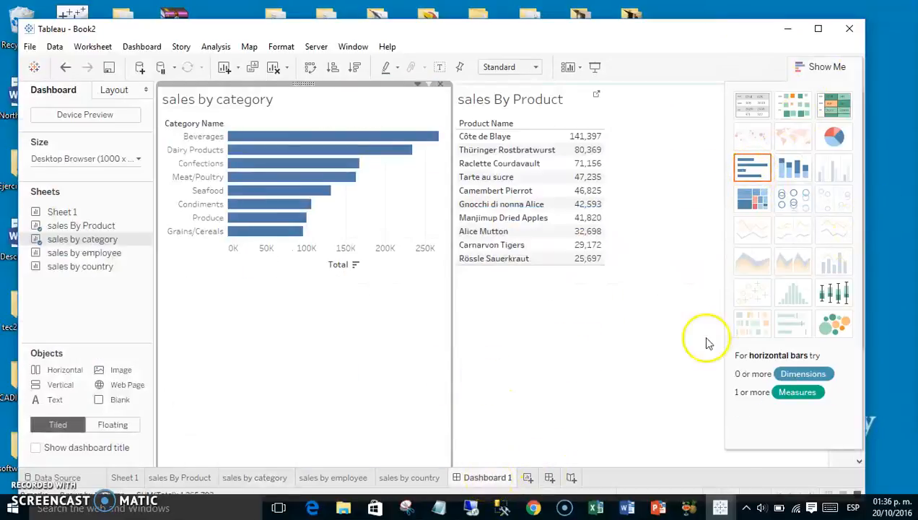
{"action": "left_click", "coordinate": [859, 461]}
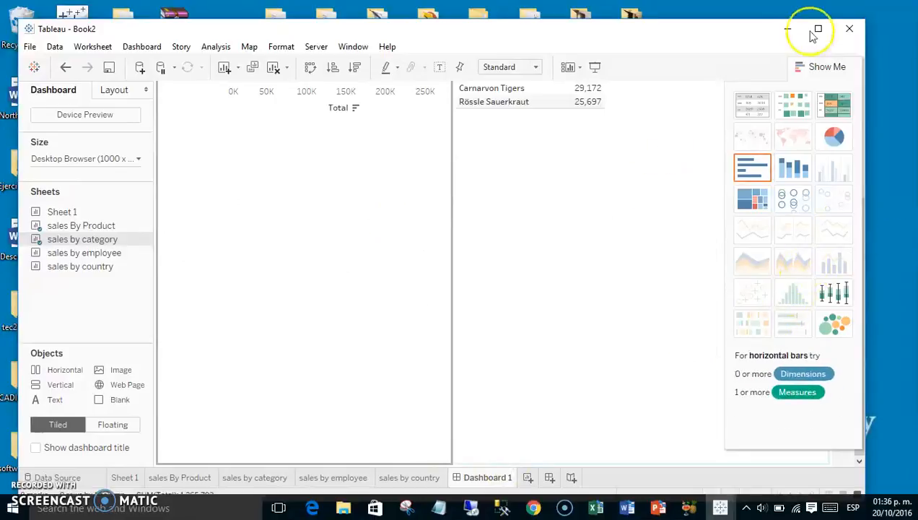
{"action": "left_click", "coordinate": [813, 66]}
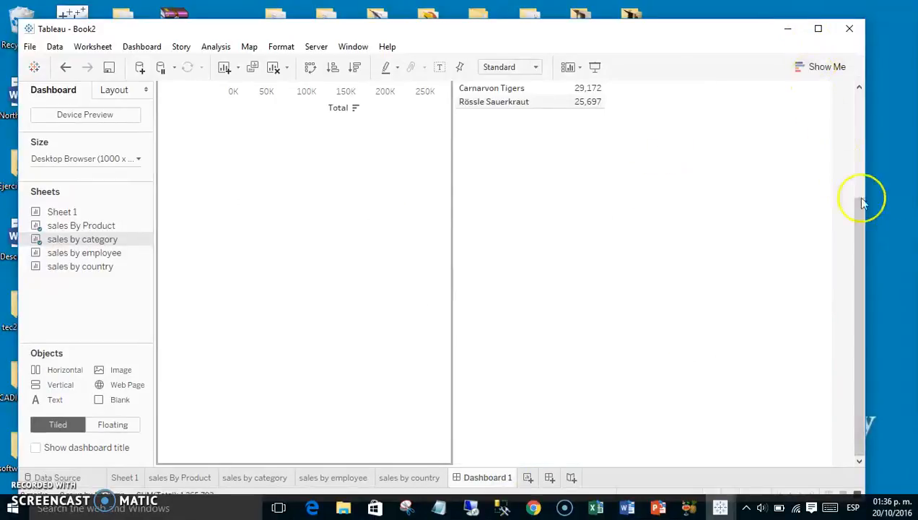
{"action": "left_click_drag", "start_coordinate": [860, 215], "coordinate": [811, 108]}
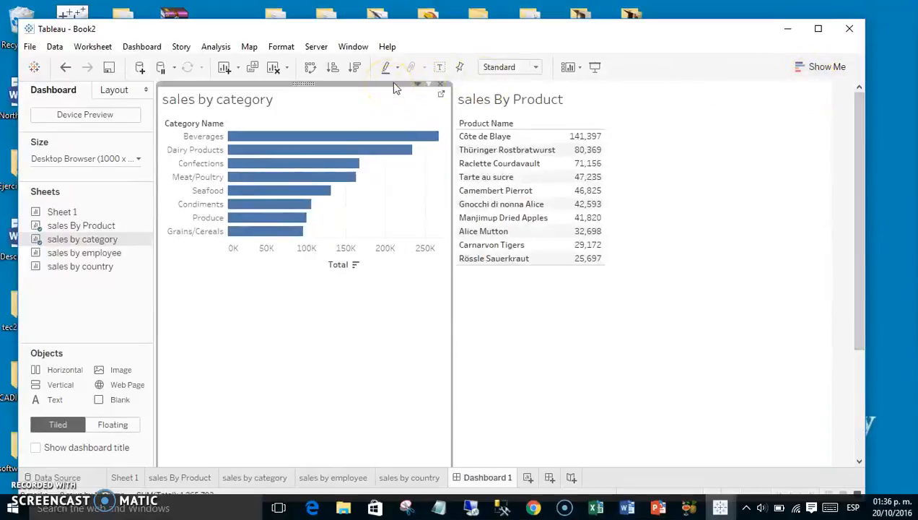
{"action": "left_click", "coordinate": [443, 88]}
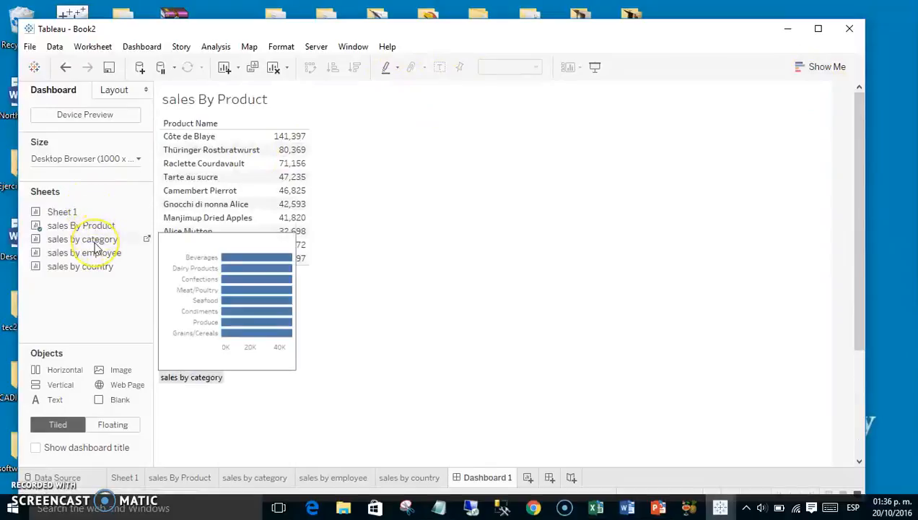
{"action": "left_click_drag", "start_coordinate": [94, 245], "coordinate": [376, 221]}
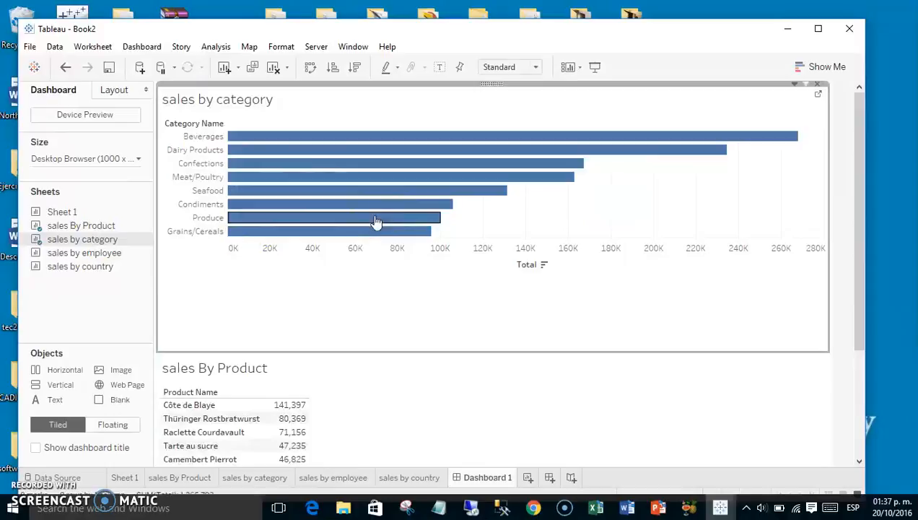
Step: Add "sales by employee" to the right of the "sales By Product" table and place "sales by country" between the two
{"action": "mouse_move", "coordinate": [103, 265]}
{"action": "left_mouse_down"}
{"action": "mouse_move", "coordinate": [511, 490]}
{"action": "mouse_move", "coordinate": [414, 483]}
{"action": "mouse_move", "coordinate": [543, 476]}
{"action": "mouse_move", "coordinate": [655, 455]}
{"action": "left_mouse_up"}
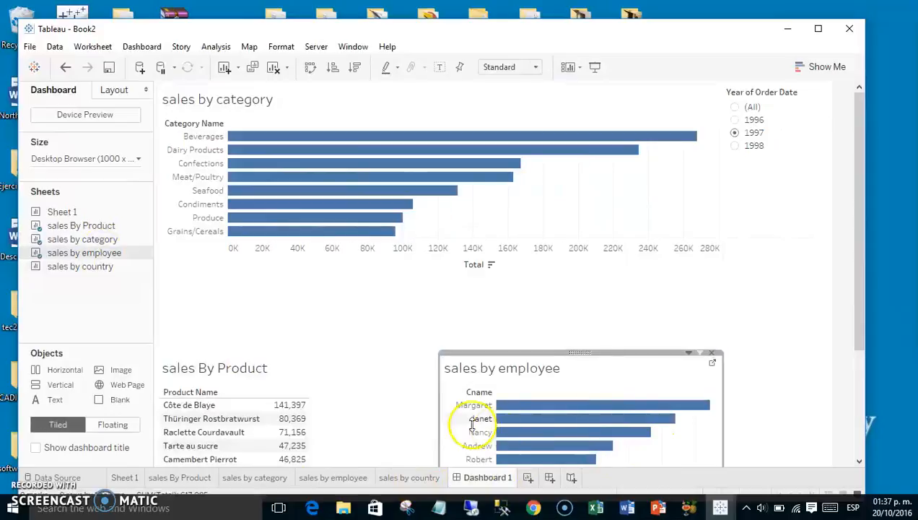
{"action": "mouse_move", "coordinate": [97, 274]}
{"action": "mouse_move", "coordinate": [72, 273]}
{"action": "left_mouse_down"}
{"action": "mouse_move", "coordinate": [329, 411]}
{"action": "mouse_move", "coordinate": [432, 410]}
{"action": "mouse_move", "coordinate": [395, 409]}
{"action": "left_mouse_up"}
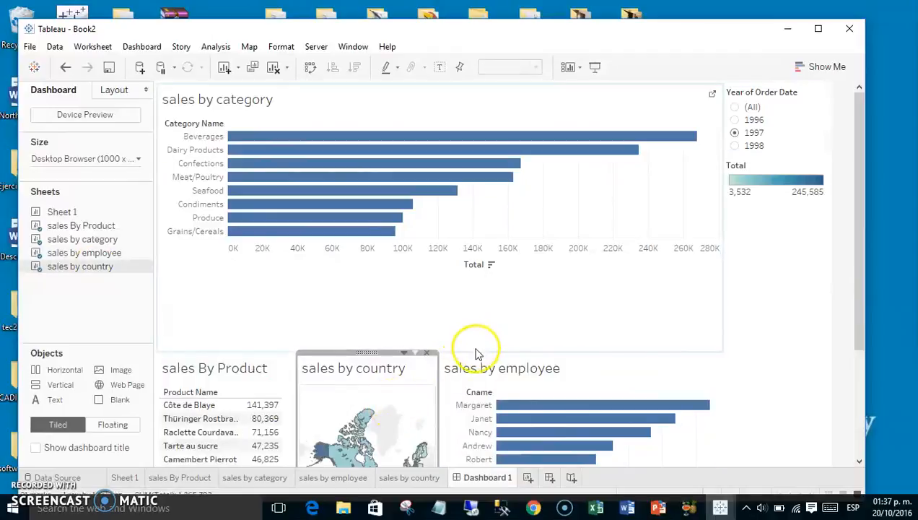
Step: Reduce the height of the "sales by category" chart and widen the "sales by country" map toward the employee chart
{"action": "left_click", "coordinate": [477, 354]}
{"action": "left_click_drag", "start_coordinate": [477, 351], "coordinate": [470, 273]}
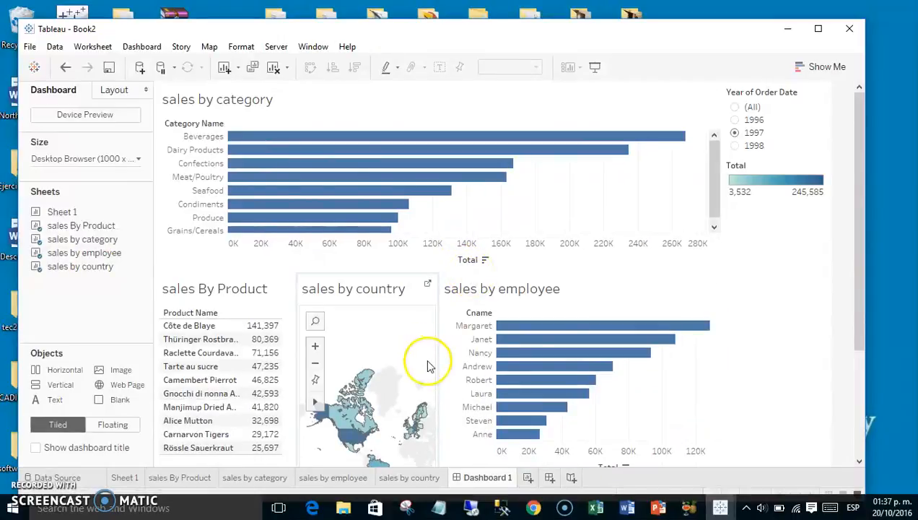
{"action": "left_click_drag", "start_coordinate": [437, 361], "coordinate": [555, 365]}
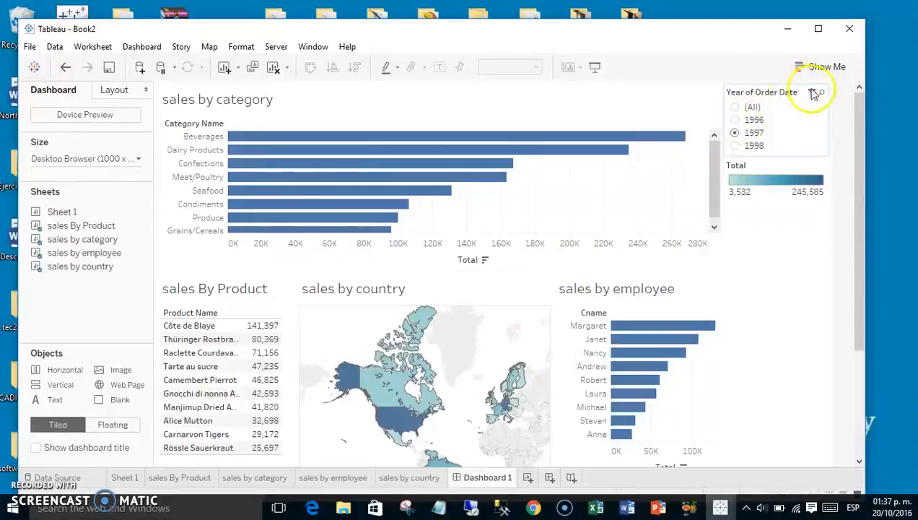
Step: Clear the Year of Order Date filter on the dashboard so that it includes all years
{"action": "left_click", "coordinate": [812, 94]}
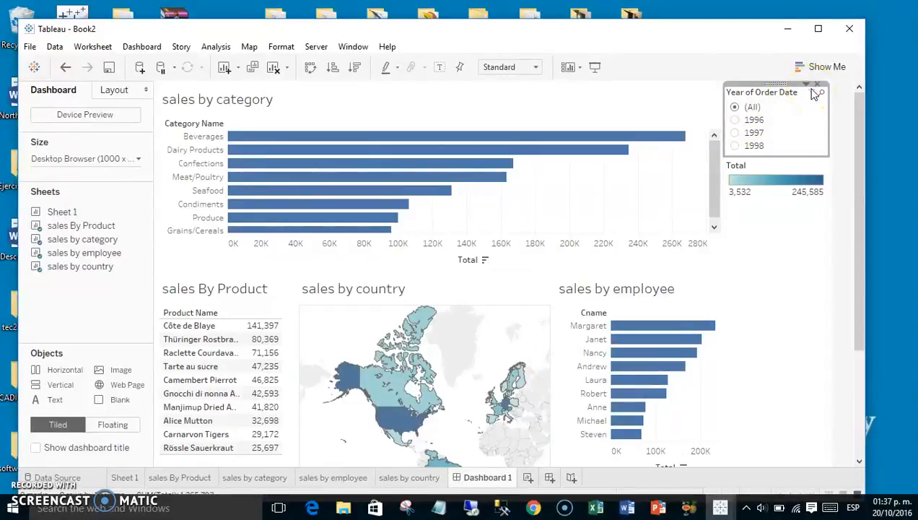
{"action": "left_click", "coordinate": [524, 298]}
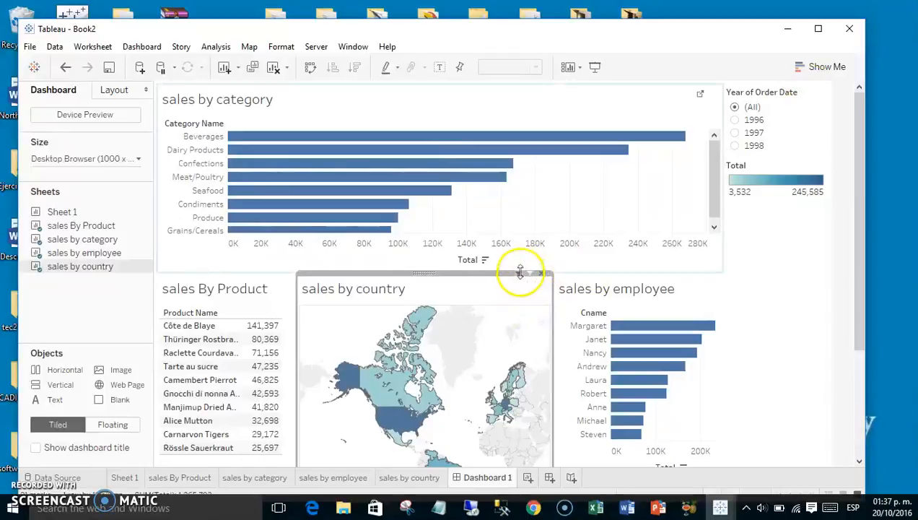
{"action": "left_click", "coordinate": [524, 273]}
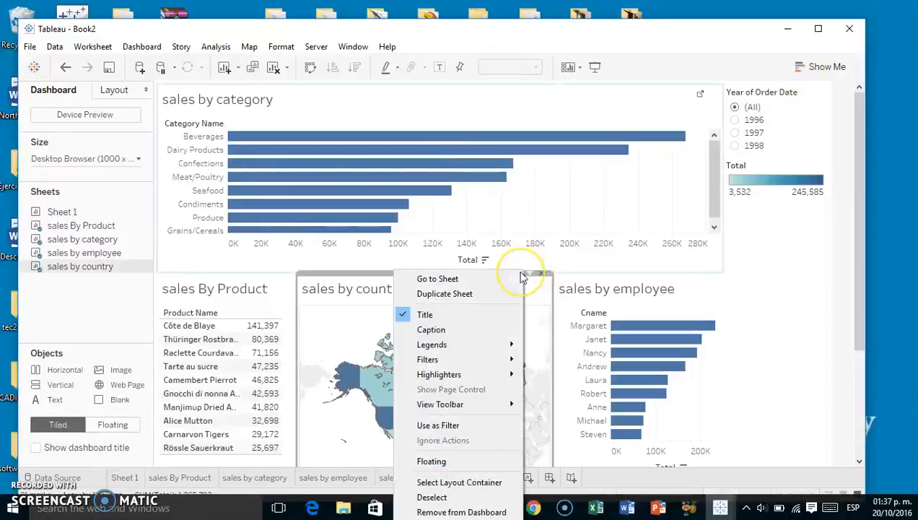
{"action": "left_click", "coordinate": [780, 98]}
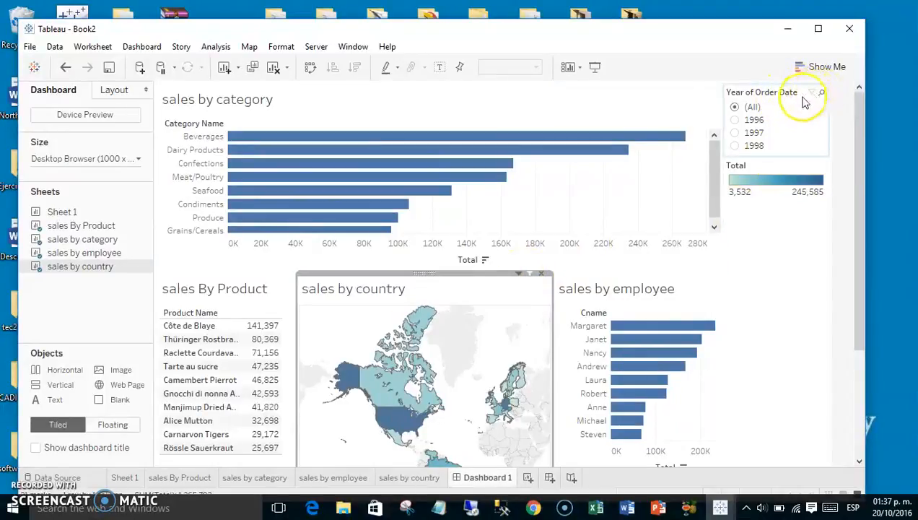
Step: Apply the Year of Order Date filter to the "sales By Product", "sales by category" and "sales by country" worksheets as well
{"action": "left_click", "coordinate": [797, 101]}
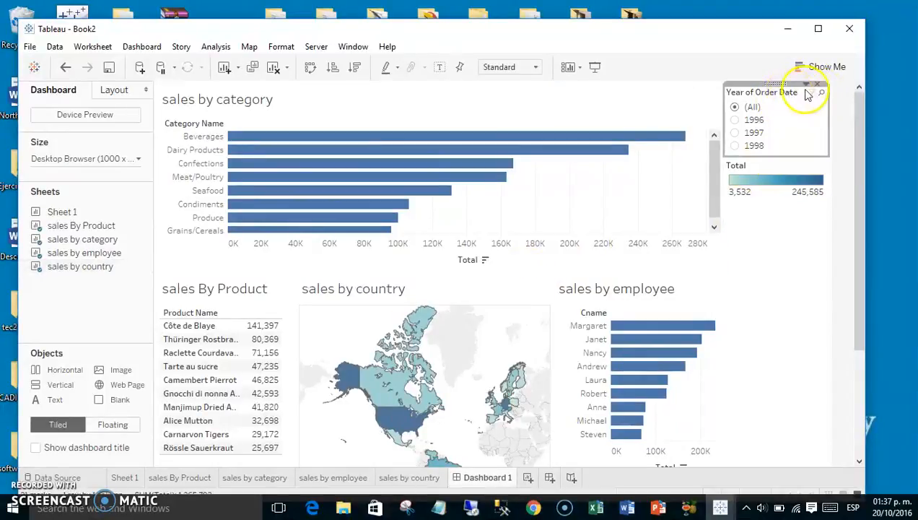
{"action": "left_click", "coordinate": [807, 85]}
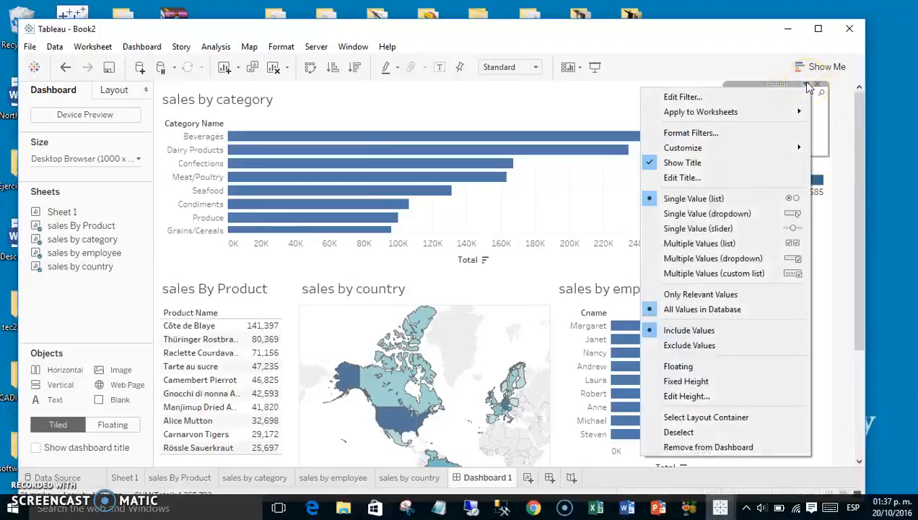
{"action": "mouse_move", "coordinate": [768, 118]}
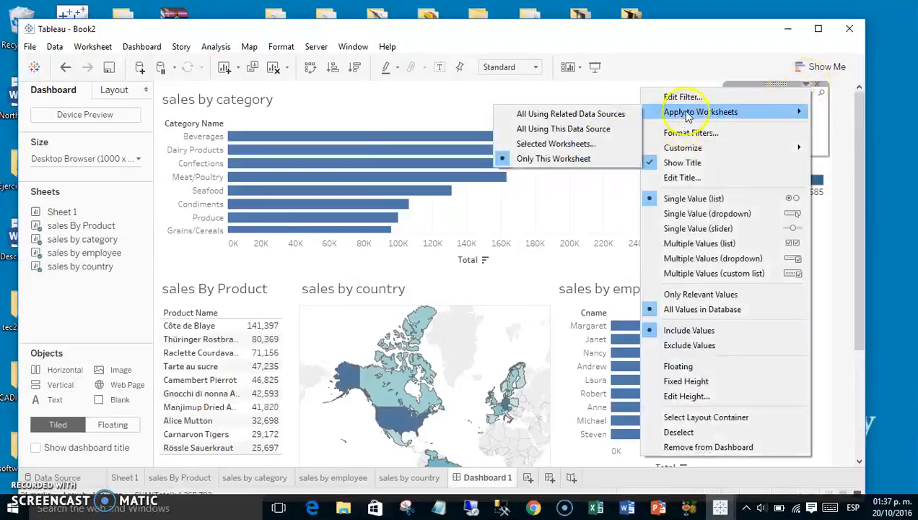
{"action": "left_click", "coordinate": [596, 144]}
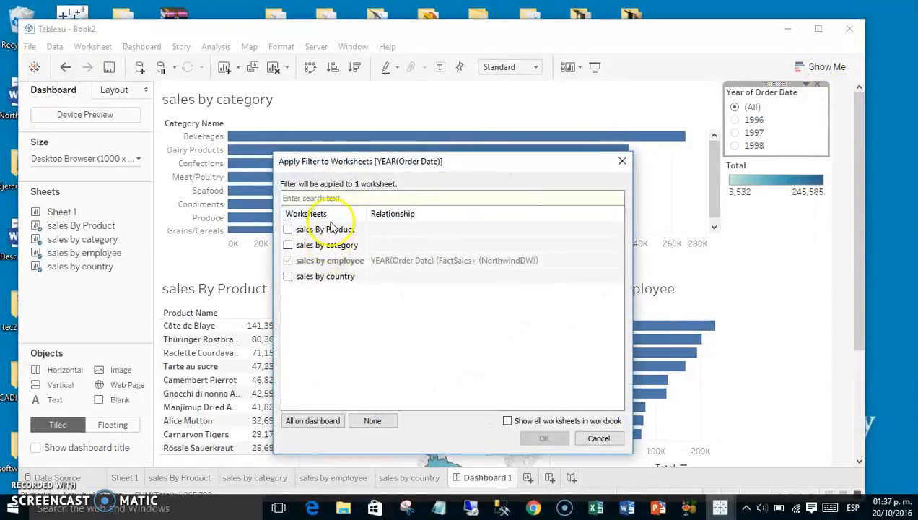
{"action": "left_click", "coordinate": [289, 229]}
{"action": "left_click", "coordinate": [288, 244]}
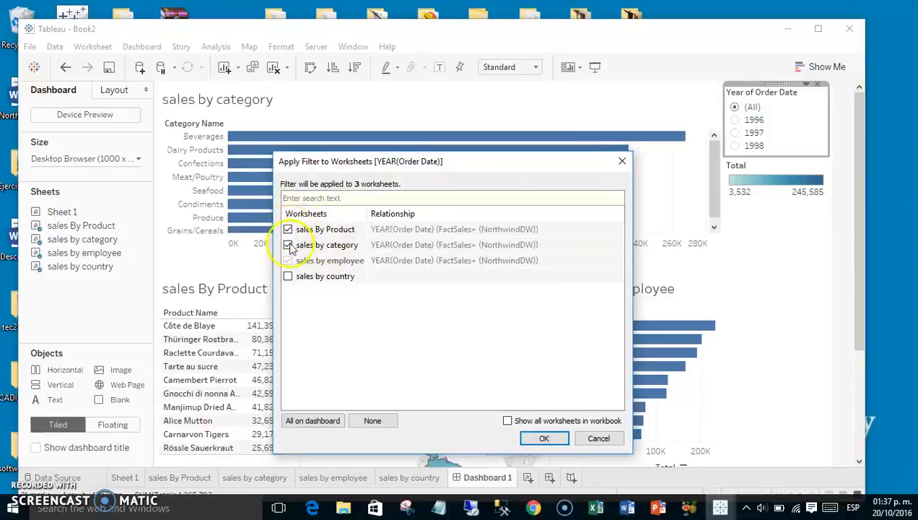
{"action": "left_click", "coordinate": [288, 277]}
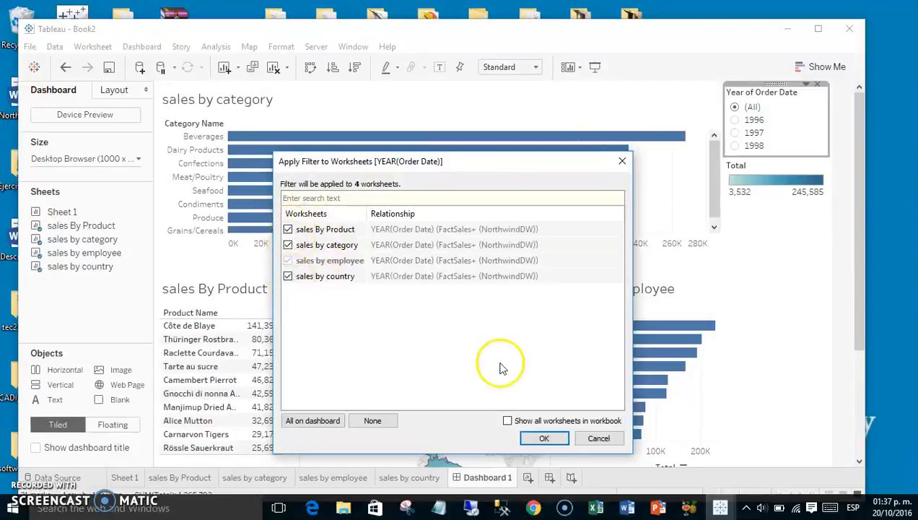
{"action": "left_click", "coordinate": [543, 439]}
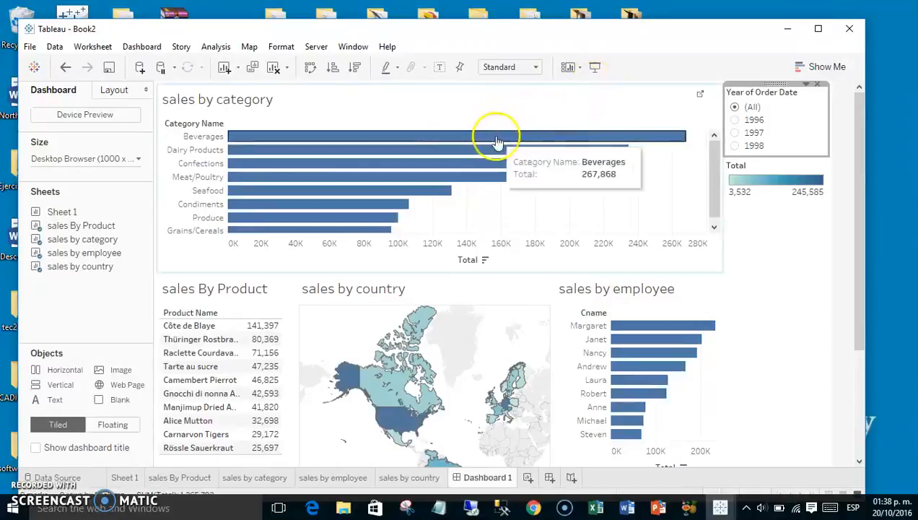
Step: Widen the "sales by country" map slightly toward the employee chart and leave none of its countries selected
{"action": "left_click_drag", "start_coordinate": [563, 41], "coordinate": [563, 23]}
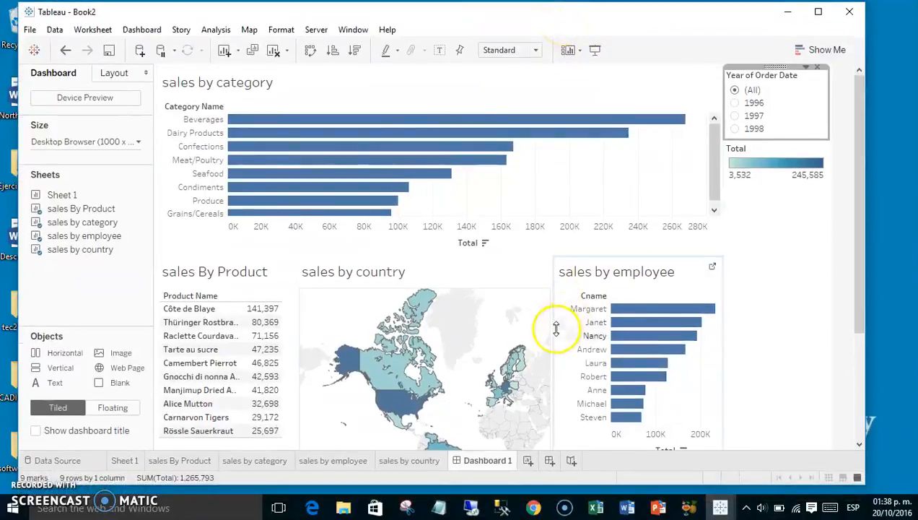
{"action": "left_click_drag", "start_coordinate": [554, 329], "coordinate": [567, 330]}
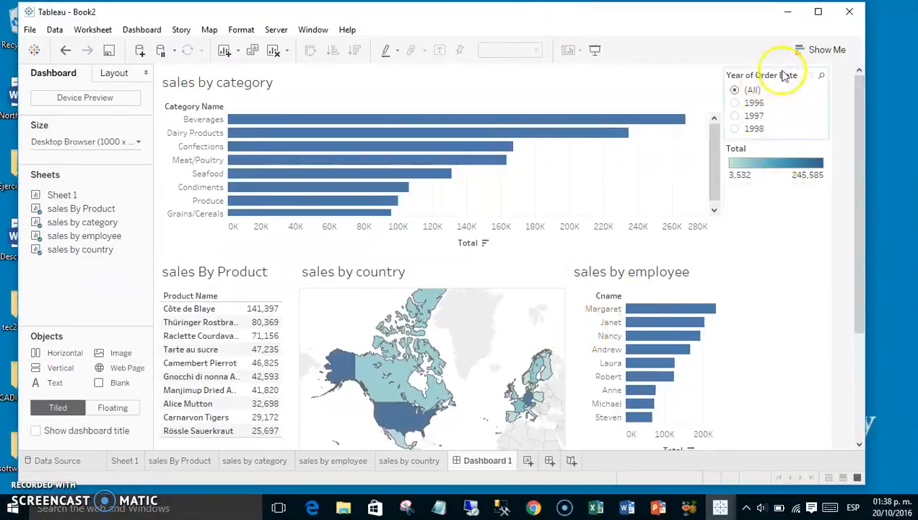
{"action": "left_click", "coordinate": [384, 398]}
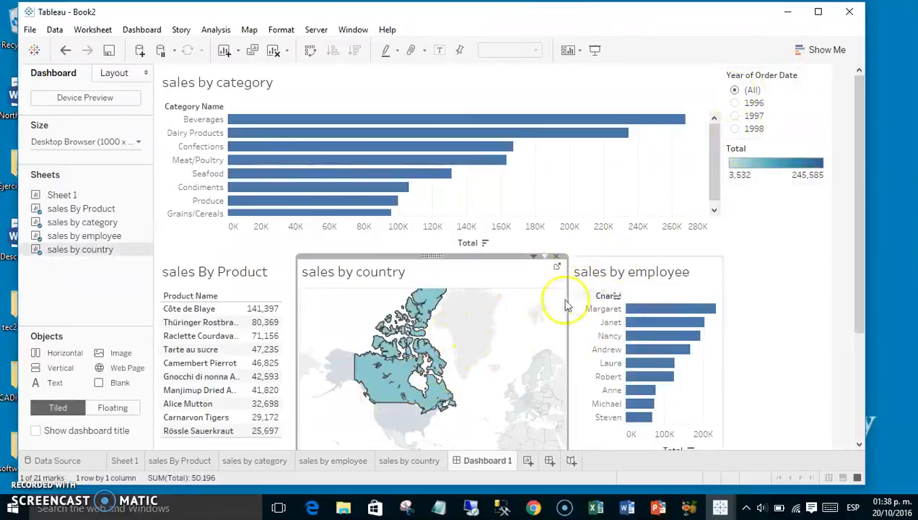
{"action": "left_click", "coordinate": [506, 341]}
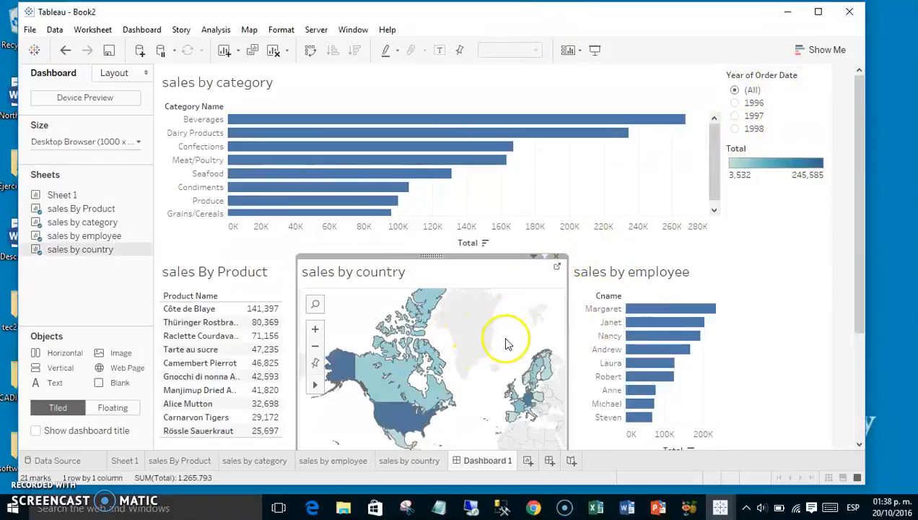
Step: Test the shared year filter on the dashboard with 1996 and 1998, leaving 1998 selected, and inspect the top employee's bar
{"action": "left_click", "coordinate": [735, 104]}
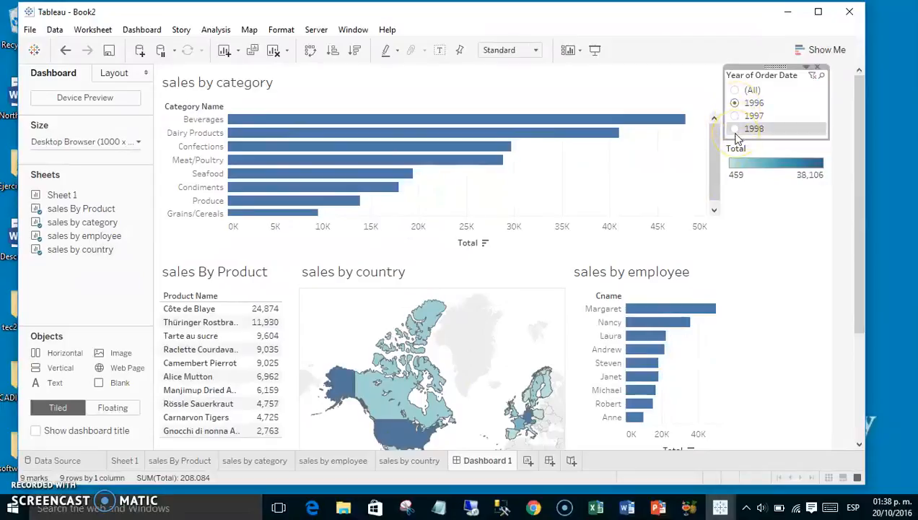
{"action": "left_click", "coordinate": [734, 129]}
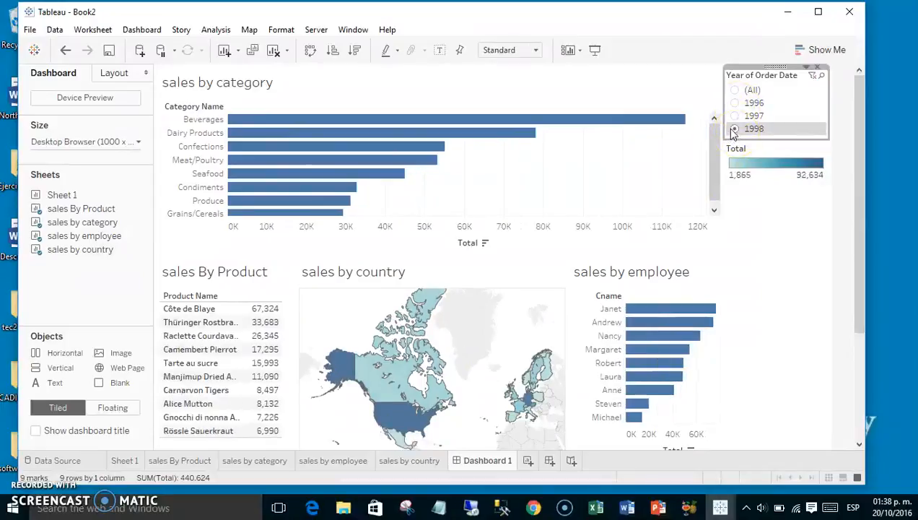
{"action": "mouse_move", "coordinate": [635, 314]}
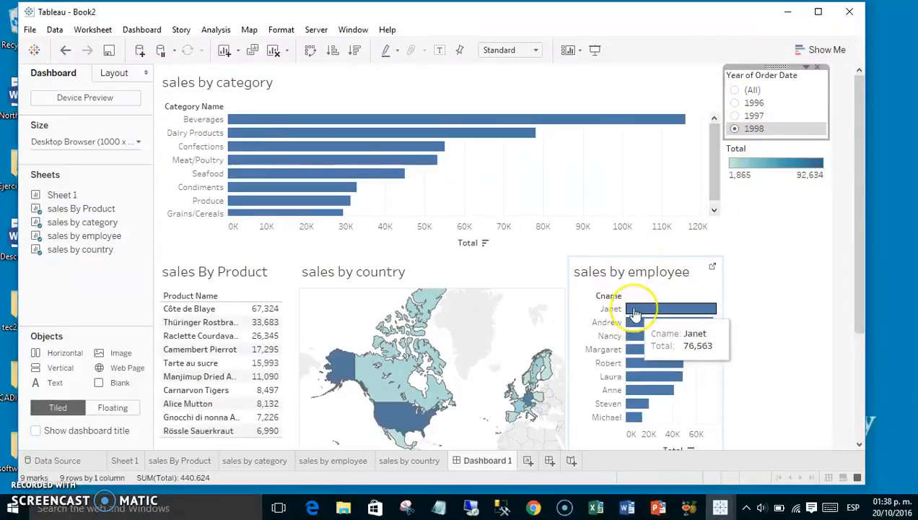